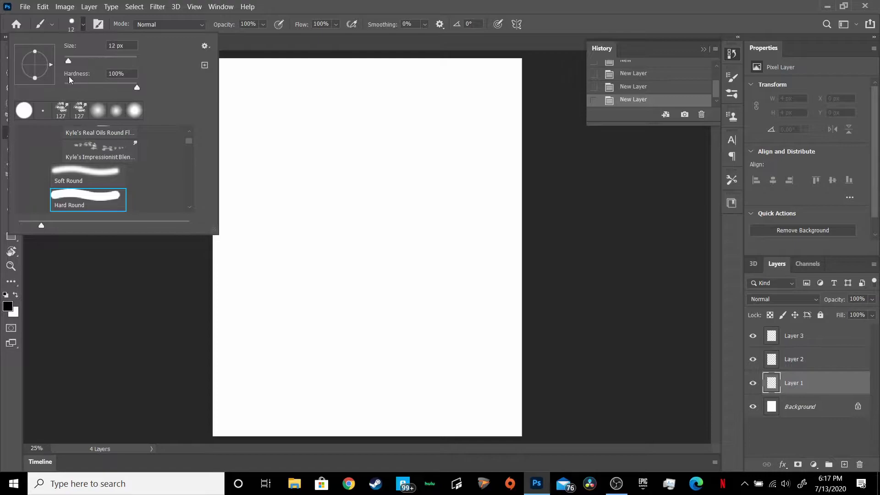
Step: Sketch two practice circles, one large and one small, on Layer 1 with light overlapping strokes of the 9 px brush
click(300, 159)
drag(296, 93, 312, 92)
drag(306, 167, 338, 142)
drag(330, 104, 280, 159)
drag(344, 154, 363, 168)
mouse_move(365, 174)
mouse_down()
mouse_move(390, 160)
mouse_move(263, 179)
mouse_move(297, 147)
mouse_move(376, 149)
mouse_move(390, 132)
mouse_up()
mouse_move(310, 137)
mouse_down()
mouse_move(300, 110)
mouse_move(291, 145)
mouse_move(339, 177)
mouse_move(362, 118)
mouse_move(295, 122)
mouse_move(324, 173)
mouse_move(350, 156)
mouse_move(320, 173)
mouse_up()
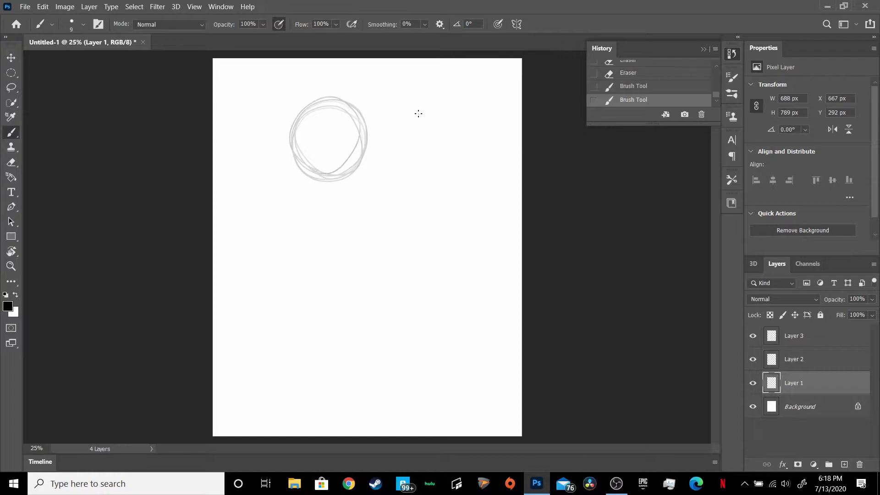
mouse_move(428, 106)
mouse_down()
mouse_move(412, 144)
mouse_move(428, 149)
mouse_move(452, 122)
mouse_up()
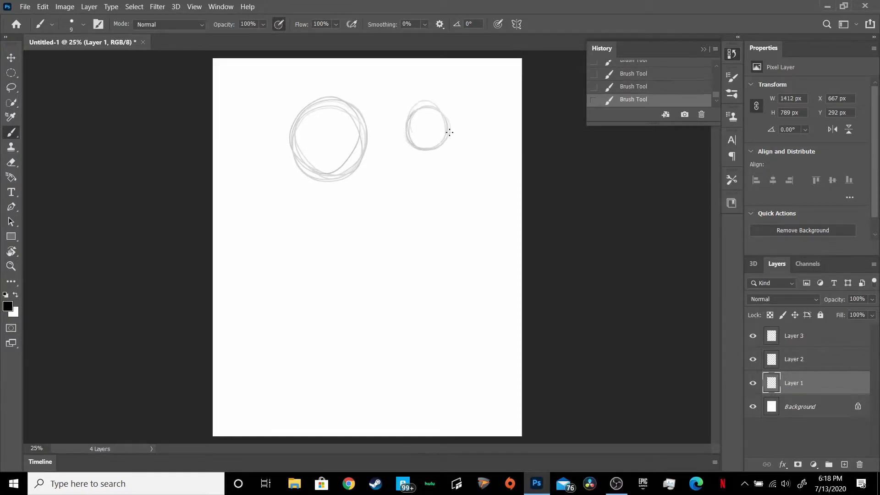
Step: Draw a crossed-out single-line circle below the practice circles, and beside it a loosely stroked circle with a check mark
mouse_move(273, 258)
mouse_down()
mouse_move(269, 228)
mouse_move(302, 222)
mouse_move(310, 229)
mouse_move(312, 251)
mouse_move(288, 267)
mouse_move(267, 250)
mouse_up()
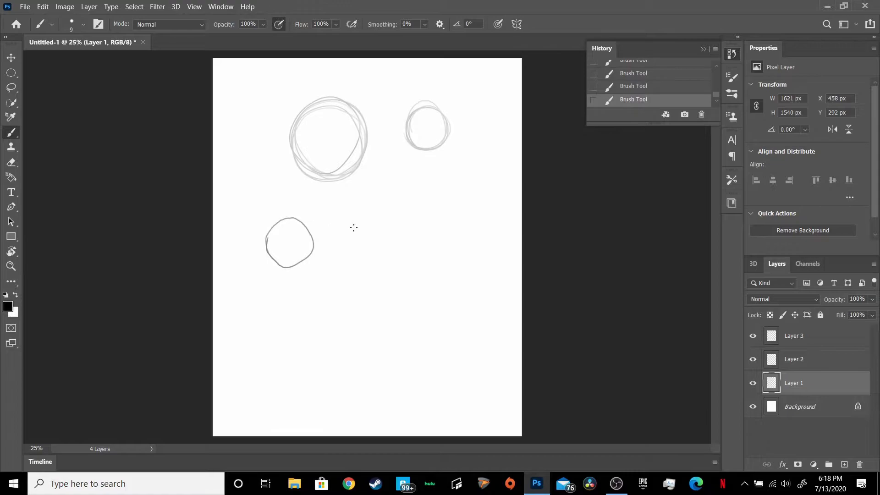
drag(245, 274, 322, 206)
drag(244, 203, 325, 277)
mouse_move(420, 228)
mouse_down()
mouse_move(405, 263)
mouse_move(366, 239)
mouse_move(385, 206)
mouse_move(411, 210)
mouse_move(432, 243)
mouse_move(425, 227)
mouse_move(462, 191)
mouse_up()
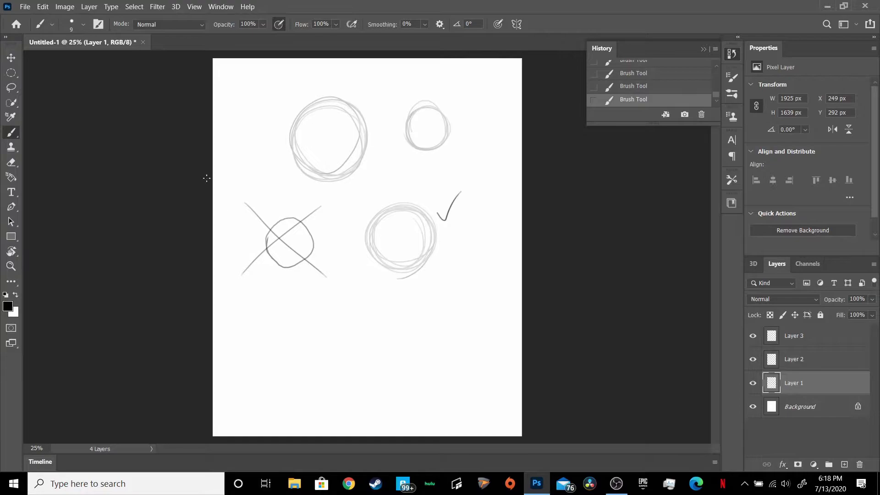
Step: Erase all the practice circles and marks from Layer 1 with an enlarged eraser, and return to the Brush tool
click(11, 162)
click(83, 24)
drag(89, 61, 120, 61)
mouse_move(260, 191)
mouse_down()
mouse_move(249, 302)
mouse_move(344, 55)
mouse_move(310, 84)
mouse_move(343, 189)
mouse_move(380, 244)
mouse_move(438, 212)
mouse_move(367, 268)
mouse_move(373, 218)
mouse_up()
click(11, 132)
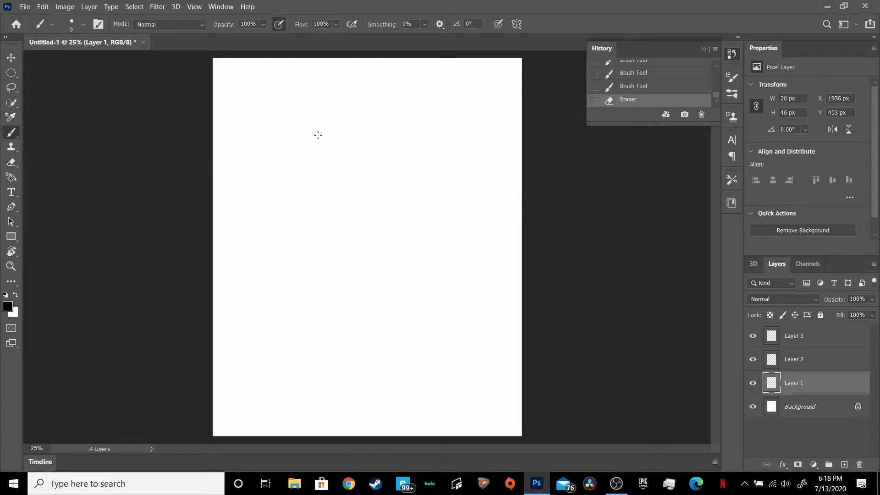
Step: Handwrite FRONT in the page's upper-left corner and sketch a large loose circle for the skull in the upper middle
mouse_move(225, 84)
mouse_down()
mouse_move(234, 67)
mouse_move(239, 76)
mouse_move(242, 67)
mouse_move(287, 65)
mouse_up()
drag(282, 65, 281, 84)
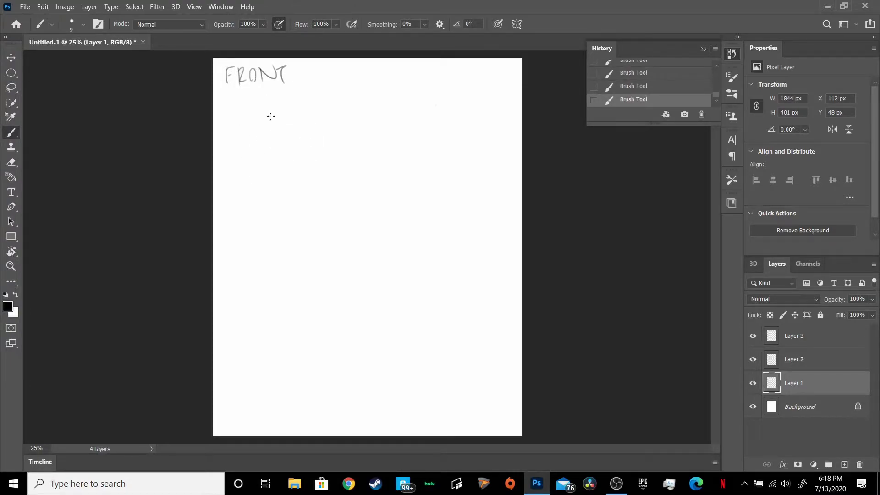
mouse_move(412, 131)
mouse_down()
mouse_move(357, 213)
mouse_move(316, 134)
mouse_up()
mouse_move(392, 197)
mouse_down()
mouse_move(318, 182)
mouse_move(364, 100)
mouse_up()
mouse_move(338, 208)
mouse_down()
mouse_move(328, 120)
mouse_move(420, 140)
mouse_move(357, 217)
mouse_move(320, 118)
mouse_move(419, 143)
mouse_move(358, 219)
mouse_move(329, 120)
mouse_move(413, 147)
mouse_up()
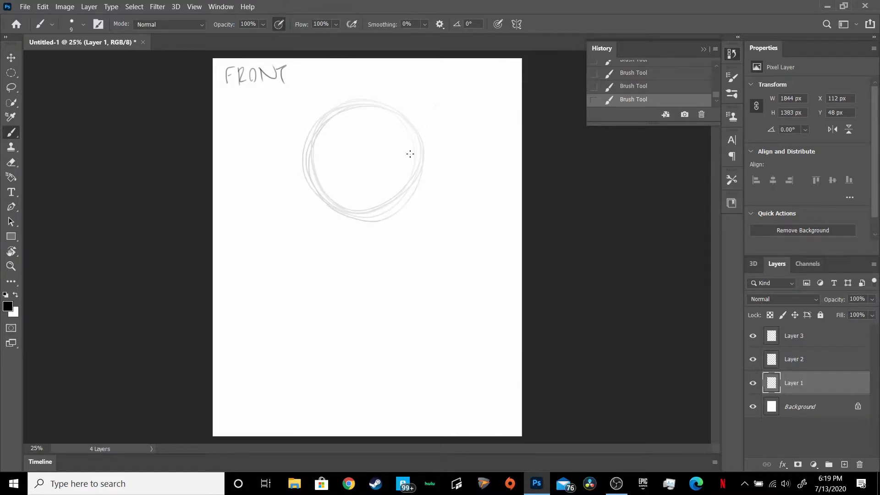
Step: Sketch a vertical centre line through the circle, straight sides of the face, and angled jaw lines meeting at the chin
mouse_move(360, 118)
mouse_down()
mouse_move(363, 287)
mouse_move(359, 118)
mouse_up()
drag(307, 186, 311, 243)
drag(308, 155, 313, 235)
mouse_move(418, 158)
mouse_down()
mouse_move(417, 238)
mouse_move(421, 157)
mouse_move(376, 107)
mouse_up()
mouse_move(349, 281)
mouse_down()
mouse_move(320, 253)
mouse_move(355, 275)
mouse_move(319, 247)
mouse_up()
mouse_move(371, 282)
mouse_down()
mouse_move(421, 252)
mouse_move(375, 279)
mouse_up()
mouse_move(420, 240)
mouse_down()
mouse_move(367, 286)
mouse_move(383, 274)
mouse_up()
drag(418, 198, 415, 251)
drag(420, 147, 414, 248)
drag(305, 164, 327, 260)
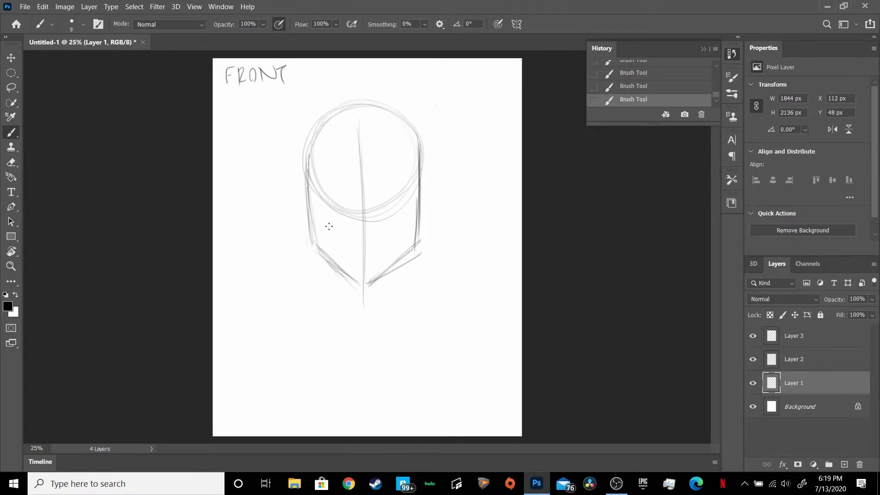
Step: Sketch the curved eye guideline across the lower circle and horizontal nose and mouth guidelines below it
drag(313, 206, 406, 178)
drag(330, 177, 436, 205)
drag(367, 175, 418, 176)
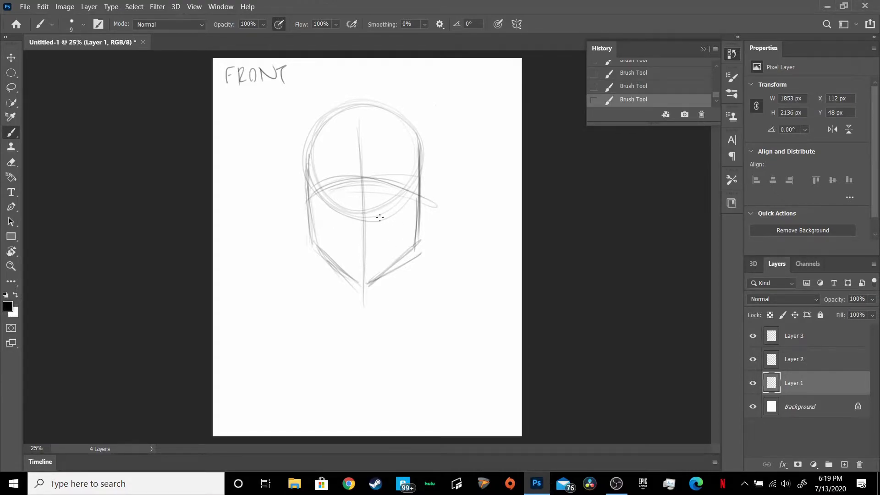
drag(308, 225, 429, 218)
drag(360, 216, 474, 214)
mouse_move(307, 221)
mouse_down()
mouse_move(433, 226)
mouse_move(379, 223)
mouse_up()
drag(308, 244, 392, 245)
drag(306, 239, 410, 242)
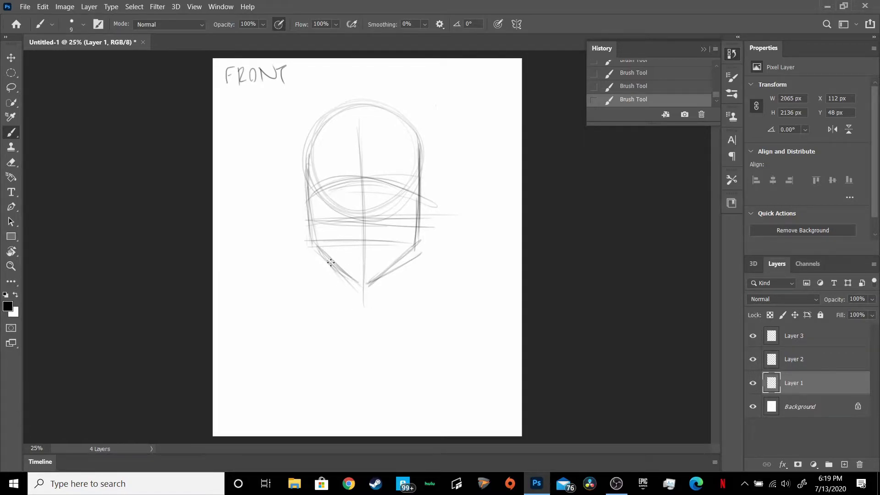
Step: Sketch the neck and both sloping shoulders below the jaw, and add another eye guideline across the face
mouse_move(329, 265)
mouse_down()
mouse_move(334, 302)
mouse_move(332, 286)
mouse_move(320, 315)
mouse_move(325, 306)
mouse_move(286, 330)
mouse_up()
drag(397, 265, 396, 310)
mouse_move(399, 294)
mouse_down()
mouse_move(467, 339)
mouse_move(483, 365)
mouse_up()
mouse_move(296, 324)
mouse_down()
mouse_move(273, 334)
mouse_move(269, 361)
mouse_up()
drag(271, 336, 309, 337)
mouse_move(396, 259)
mouse_down()
mouse_move(402, 297)
mouse_move(488, 366)
mouse_up()
drag(316, 197, 416, 192)
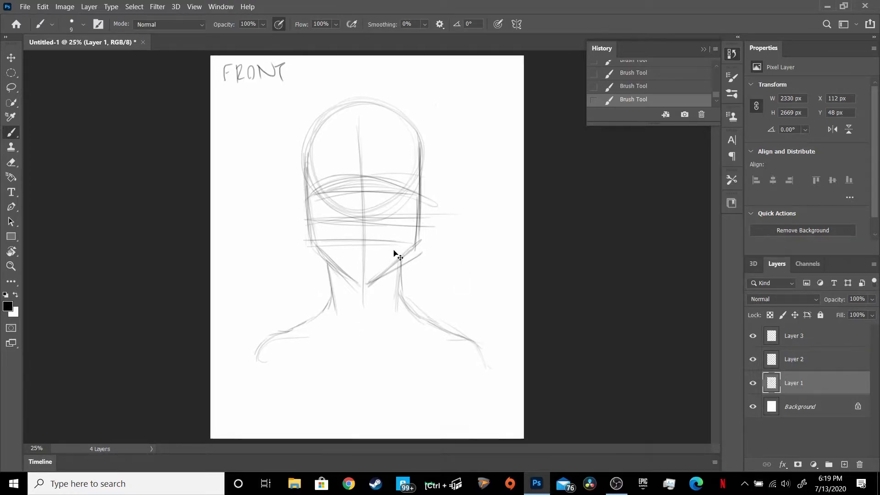
Step: Draw the nose tip and nostrils on the nose guideline at the face's centre line
key(ctrl+plus)
key(ctrl+plus)
drag(716, 271, 713, 245)
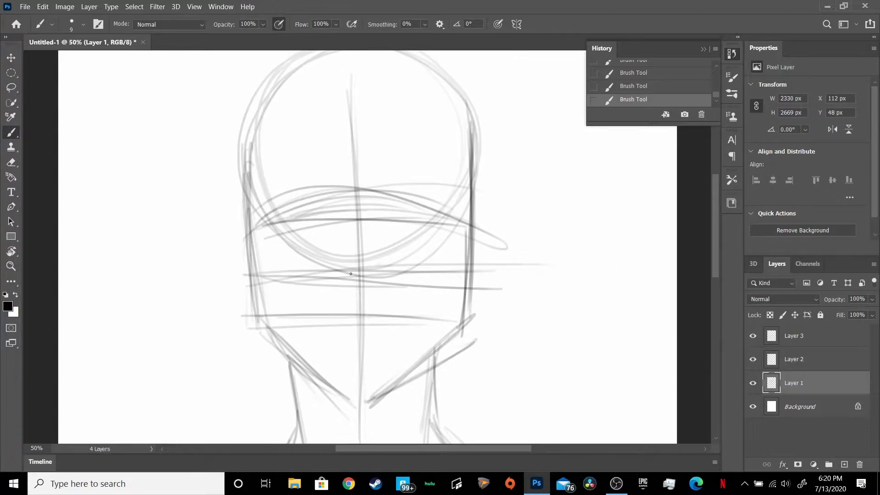
mouse_move(344, 273)
mouse_down()
mouse_move(359, 283)
mouse_move(374, 278)
mouse_move(363, 283)
mouse_move(333, 268)
mouse_up()
mouse_move(384, 278)
mouse_down()
mouse_move(389, 270)
mouse_move(349, 277)
mouse_move(357, 281)
mouse_move(336, 274)
mouse_move(348, 268)
mouse_move(355, 278)
mouse_move(345, 269)
mouse_up()
mouse_move(339, 253)
mouse_down()
mouse_move(336, 265)
mouse_move(388, 273)
mouse_up()
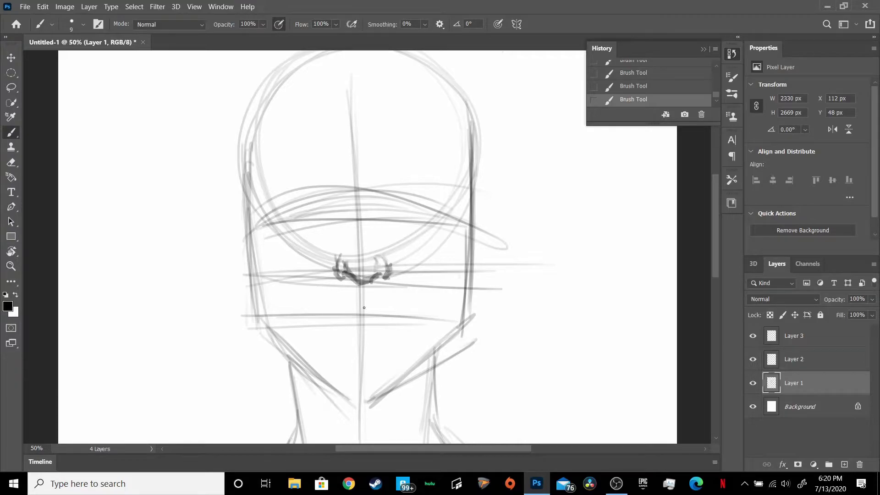
Step: Draw the philtrum and the upper and lower lips along the mouth guideline, reinforcing the lip contours
mouse_move(358, 298)
mouse_down()
mouse_move(367, 300)
mouse_move(359, 294)
mouse_move(356, 316)
mouse_move(369, 315)
mouse_move(322, 321)
mouse_up()
drag(381, 314, 422, 323)
mouse_move(365, 325)
mouse_down()
mouse_move(354, 326)
mouse_move(396, 321)
mouse_up()
drag(352, 336, 365, 341)
drag(347, 341, 384, 342)
drag(351, 342, 405, 331)
drag(333, 330, 366, 341)
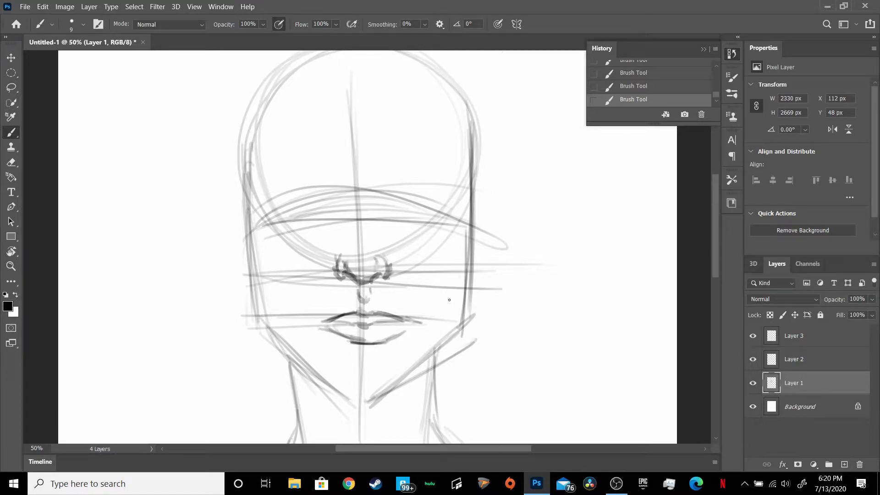
mouse_move(334, 317)
mouse_down()
mouse_move(312, 327)
mouse_move(352, 345)
mouse_move(415, 324)
mouse_up()
mouse_move(360, 326)
mouse_down()
mouse_move(392, 321)
mouse_move(343, 325)
mouse_move(367, 348)
mouse_move(376, 345)
mouse_up()
Step: Draw a flattened chin and darken the jaw contour up both sides of the face
mouse_move(348, 402)
mouse_down()
mouse_move(382, 399)
mouse_move(451, 336)
mouse_up()
mouse_move(401, 384)
mouse_down()
mouse_move(455, 328)
mouse_move(463, 276)
mouse_up()
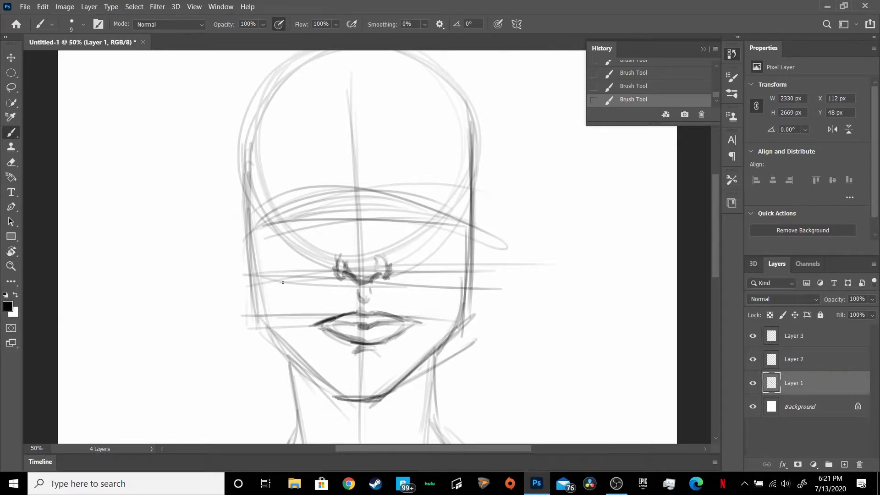
drag(341, 400, 261, 317)
drag(319, 377, 253, 287)
Step: Refine both nostril wings and sketch the nose bridge up to the inner eye corners
drag(334, 266, 338, 275)
mouse_move(387, 259)
mouse_down()
mouse_move(390, 273)
mouse_move(381, 266)
mouse_up()
drag(374, 193, 384, 262)
mouse_move(332, 192)
mouse_down()
mouse_move(341, 211)
mouse_move(340, 203)
mouse_move(343, 211)
mouse_move(377, 198)
mouse_up()
Step: Draw both eyes on the eye guideline with shaded irises, and shade in the lips
mouse_move(325, 180)
mouse_down()
mouse_move(316, 194)
mouse_move(290, 196)
mouse_move(279, 209)
mouse_move(298, 218)
mouse_move(312, 216)
mouse_move(285, 214)
mouse_move(316, 216)
mouse_move(329, 206)
mouse_up()
mouse_move(383, 203)
mouse_down()
mouse_move(403, 191)
mouse_move(434, 201)
mouse_move(424, 210)
mouse_move(387, 209)
mouse_up()
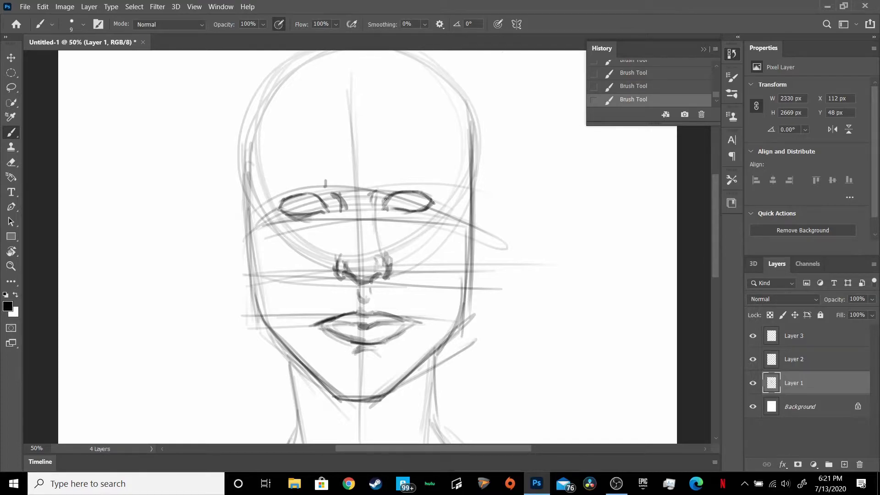
mouse_move(279, 199)
mouse_down()
mouse_move(318, 192)
mouse_move(293, 207)
mouse_move(315, 208)
mouse_move(296, 202)
mouse_move(304, 210)
mouse_up()
mouse_move(399, 202)
mouse_down()
mouse_move(417, 205)
mouse_move(409, 192)
mouse_move(420, 204)
mouse_move(408, 196)
mouse_up()
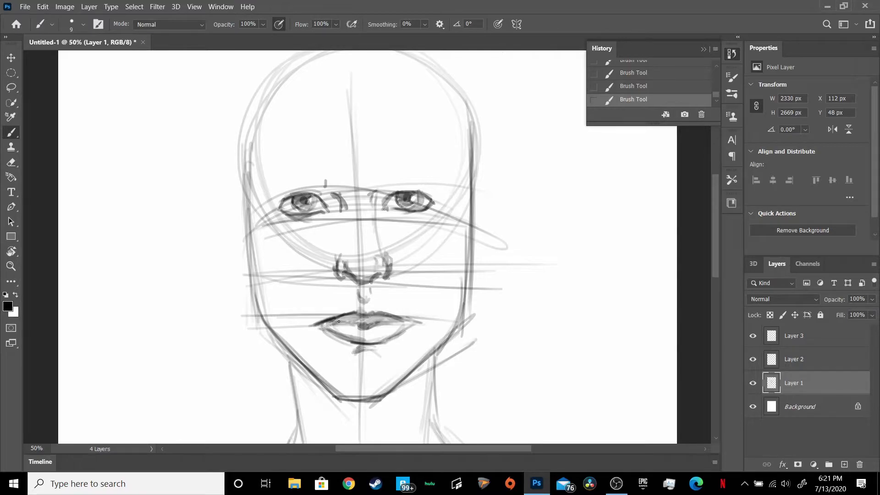
mouse_move(360, 331)
mouse_down()
mouse_move(368, 337)
mouse_move(409, 327)
mouse_up()
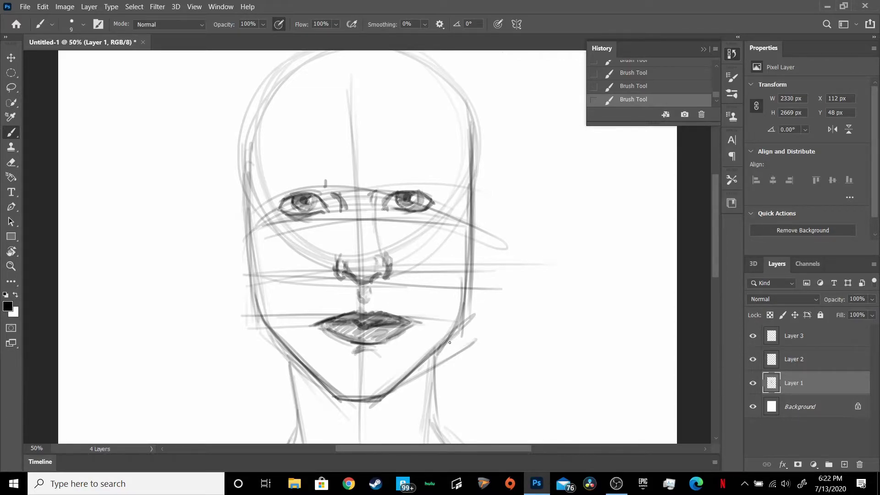
Step: Sketch the hairline across the forehead and curve it down at both temples
mouse_move(272, 137)
mouse_down()
mouse_move(341, 146)
mouse_move(437, 140)
mouse_up()
drag(241, 145, 439, 147)
drag(252, 147, 256, 259)
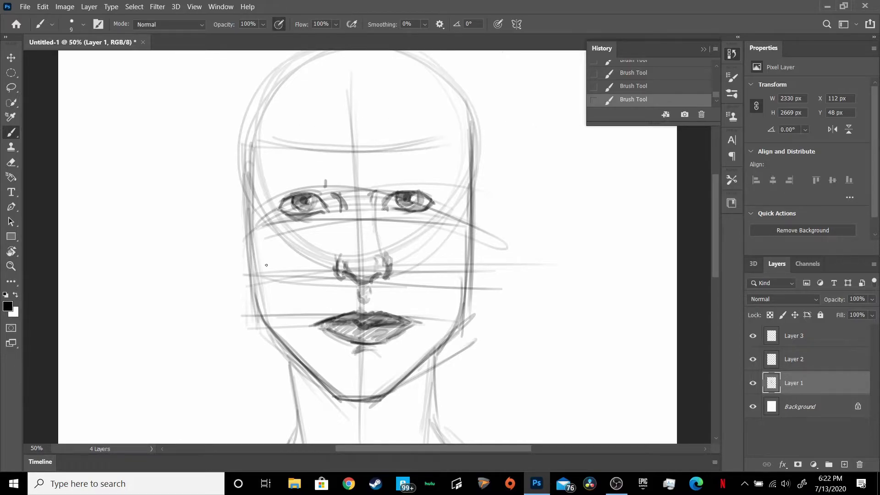
drag(456, 142, 472, 205)
drag(465, 171, 476, 237)
drag(456, 137, 293, 138)
Step: Darken the side contours of the face from the temples down past the cheeks to the jaw
mouse_move(466, 173)
mouse_down()
mouse_move(475, 261)
mouse_move(447, 297)
mouse_up()
drag(478, 251, 449, 303)
mouse_move(252, 153)
mouse_down()
mouse_move(242, 240)
mouse_move(271, 284)
mouse_up()
mouse_move(245, 236)
mouse_down()
mouse_move(274, 302)
mouse_move(269, 318)
mouse_up()
drag(252, 277, 284, 348)
drag(465, 274, 430, 362)
mouse_move(479, 216)
mouse_down()
mouse_move(473, 232)
mouse_move(494, 259)
mouse_move(484, 208)
mouse_move(501, 239)
mouse_move(488, 274)
mouse_move(466, 291)
mouse_up()
Step: Draw both ears between the eye and nose guidelines and add their inner contours
mouse_move(218, 218)
mouse_down()
mouse_move(239, 279)
mouse_move(217, 210)
mouse_up()
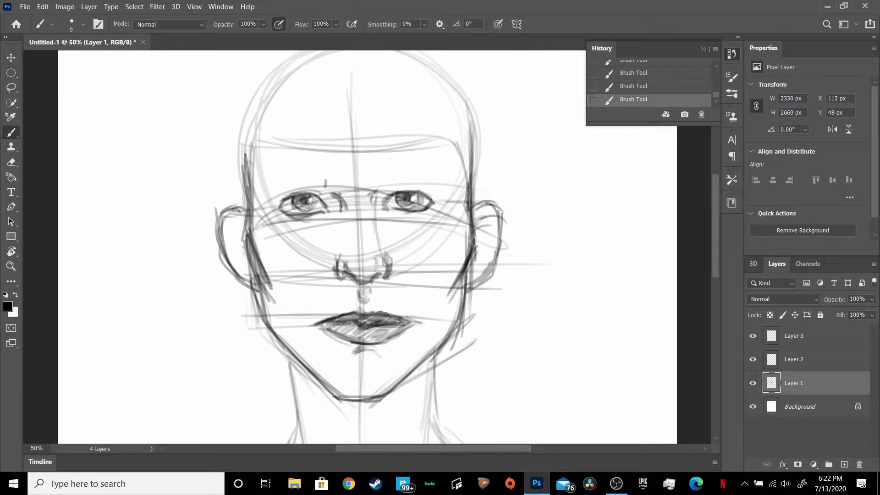
drag(499, 217, 484, 270)
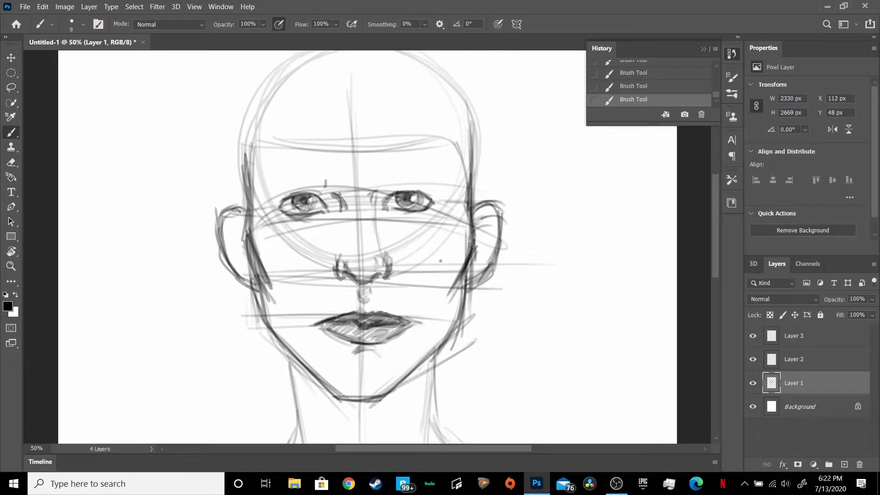
drag(244, 228, 240, 270)
drag(493, 217, 475, 265)
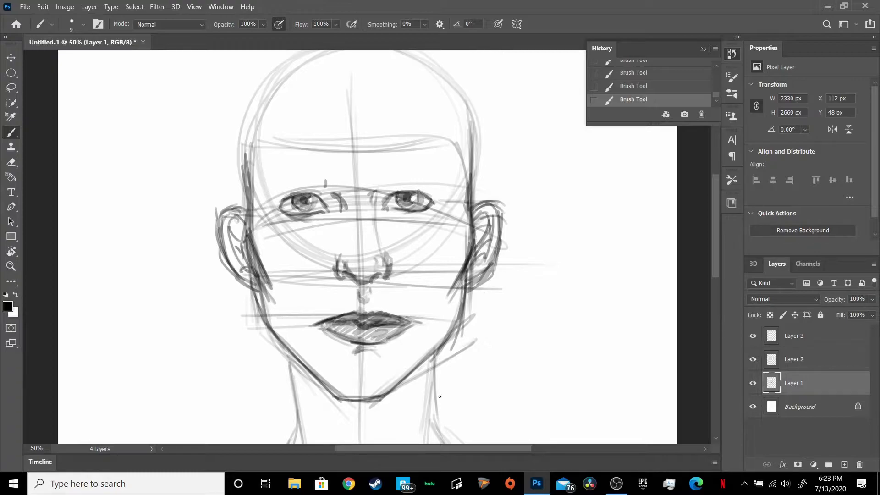
Step: Darken both sides of the neck and strengthen the jaw and chin outline
drag(437, 352, 448, 432)
drag(285, 348, 298, 439)
mouse_move(261, 278)
mouse_down()
mouse_move(275, 339)
mouse_move(346, 391)
mouse_up()
mouse_move(283, 339)
mouse_down()
mouse_move(378, 393)
mouse_move(406, 382)
mouse_up()
drag(370, 392, 455, 329)
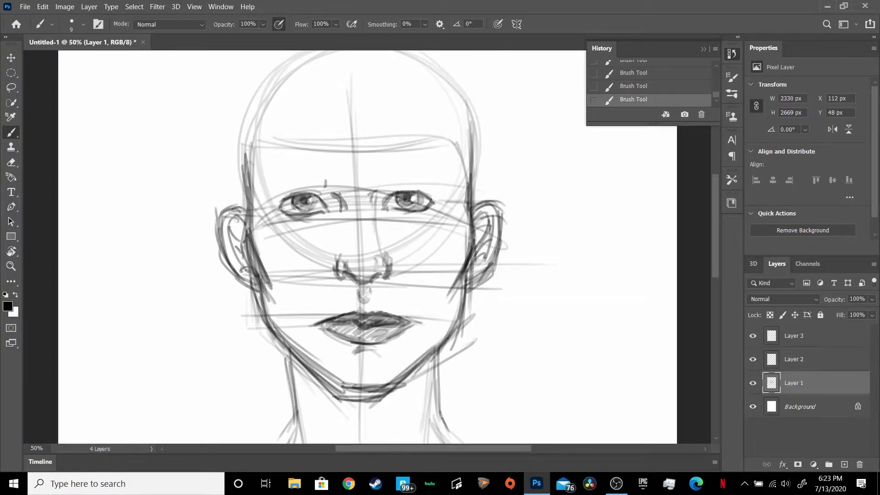
Step: Erase the stray guide strokes below the chin, and redraw the neck edges with the first strands beside them
key(e)
mouse_move(366, 436)
mouse_down()
mouse_move(353, 418)
mouse_move(293, 403)
mouse_up()
key(b)
drag(287, 347, 283, 436)
drag(433, 348, 452, 439)
drag(303, 330, 274, 420)
drag(302, 341, 283, 442)
Step: Draw the hair parting at the top of the forehead and the fringe contours sweeping out to both sides
key(ctrl+minus)
scroll(677, 244, up, 1)
drag(295, 90, 334, 149)
drag(331, 141, 277, 198)
mouse_move(333, 146)
mouse_down()
mouse_move(371, 135)
mouse_move(439, 191)
mouse_move(366, 137)
mouse_move(393, 146)
mouse_up()
Step: Draw the hair's outer contour on the picture's left side, strands falling below that ear, and the crown outline
drag(265, 115, 295, 95)
drag(257, 135, 261, 202)
drag(262, 199, 271, 215)
drag(295, 254, 291, 274)
drag(275, 224, 281, 300)
drag(284, 273, 265, 355)
drag(283, 238, 293, 343)
mouse_move(341, 66)
mouse_down()
mouse_move(304, 90)
mouse_move(437, 100)
mouse_up()
Step: Draw long hair strands on the picture's right side, falling past the ear to the shoulder
drag(445, 110, 462, 181)
drag(446, 224, 474, 339)
drag(433, 250, 441, 351)
drag(417, 284, 458, 424)
drag(438, 266, 442, 399)
drag(453, 280, 470, 374)
mouse_move(438, 343)
mouse_down()
mouse_move(464, 412)
mouse_move(415, 439)
mouse_up()
drag(456, 307, 481, 419)
drag(467, 323, 495, 370)
Step: Add more long strands to the lock beside the neck on the picture's left side
drag(298, 272, 278, 354)
drag(316, 320, 300, 424)
drag(289, 355, 291, 437)
drag(299, 314, 340, 371)
drag(292, 307, 286, 362)
Step: Fill out the crown, parting and fringe with hair strands sweeping toward both temples
drag(362, 91, 337, 147)
mouse_move(274, 115)
mouse_down()
mouse_move(310, 108)
mouse_move(293, 165)
mouse_up()
drag(269, 151, 264, 192)
drag(366, 64, 316, 98)
drag(405, 131, 435, 186)
drag(414, 110, 440, 185)
drag(397, 147, 438, 186)
drag(374, 118, 335, 140)
drag(323, 293, 315, 348)
Step: Redraw both shoulder contours with darker strokes and sketch the collarbones below the neck
drag(289, 365, 259, 382)
drag(261, 380, 218, 419)
drag(459, 397, 512, 387)
drag(512, 393, 534, 430)
drag(312, 390, 348, 385)
drag(427, 377, 398, 384)
Step: Set the Hard Round brush size to 136 px
right_click(303, 230)
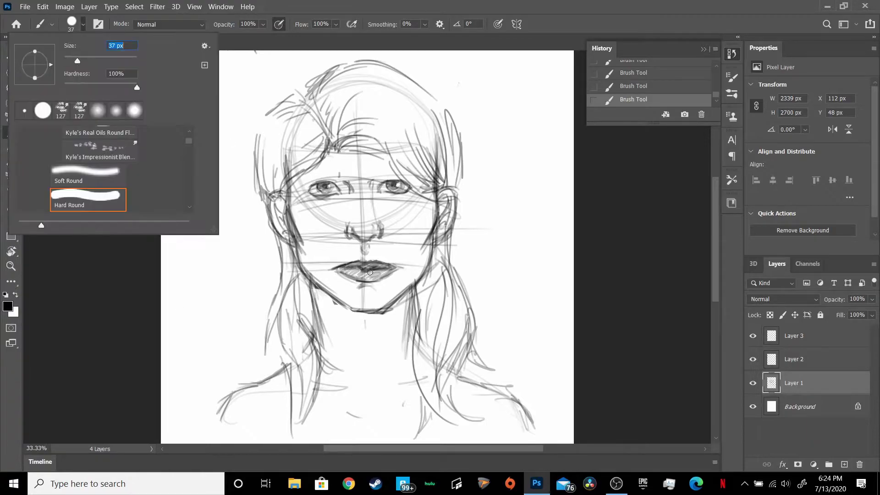
text(136)
key(Return)
mouse_move(301, 194)
mouse_down()
mouse_move(293, 215)
mouse_move(367, 147)
mouse_move(389, 284)
mouse_move(311, 192)
mouse_move(298, 275)
mouse_up()
click(42, 6)
click(60, 17)
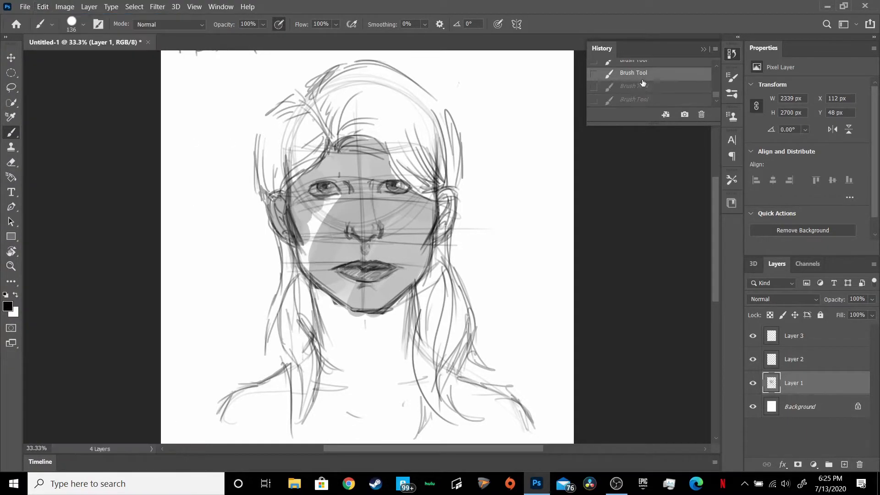
click(685, 88)
Step: Choose a grey foreground colour and shade the face, neck and shoulders on Layer 2
click(7, 306)
click(404, 192)
click(648, 177)
click(793, 358)
mouse_move(289, 197)
mouse_down()
mouse_move(348, 225)
mouse_move(373, 343)
mouse_move(334, 330)
mouse_move(303, 193)
mouse_move(423, 425)
mouse_move(246, 416)
mouse_move(355, 338)
mouse_move(352, 321)
mouse_move(388, 365)
mouse_move(330, 321)
mouse_move(426, 208)
mouse_move(351, 151)
mouse_move(442, 247)
mouse_move(451, 197)
mouse_up()
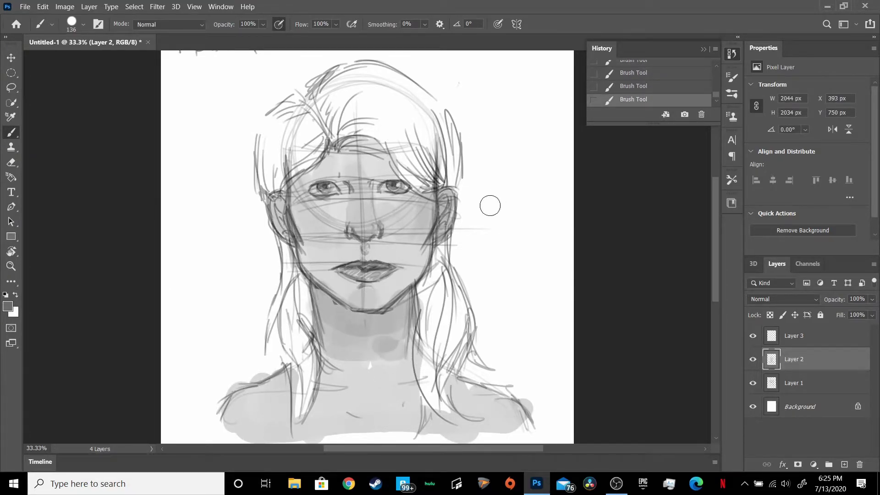
drag(324, 166, 316, 183)
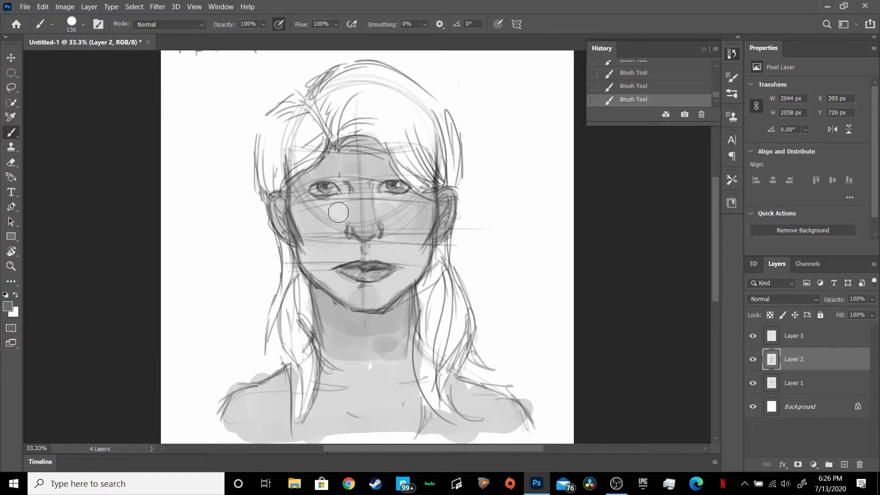
Step: Deepen the grey shading around the nose bridge and on the chest below the neck
drag(400, 192, 375, 209)
mouse_move(366, 414)
mouse_down()
mouse_move(385, 430)
mouse_move(439, 402)
mouse_up()
Step: Choose black as the foreground colour and shade the crown hair and the long lock on the right of the neck
click(8, 307)
click(390, 329)
click(650, 179)
mouse_move(266, 170)
mouse_down()
mouse_move(319, 94)
mouse_move(412, 152)
mouse_move(440, 114)
mouse_move(275, 174)
mouse_move(399, 88)
mouse_move(367, 131)
mouse_move(441, 143)
mouse_up()
drag(443, 259, 440, 397)
drag(454, 275, 424, 414)
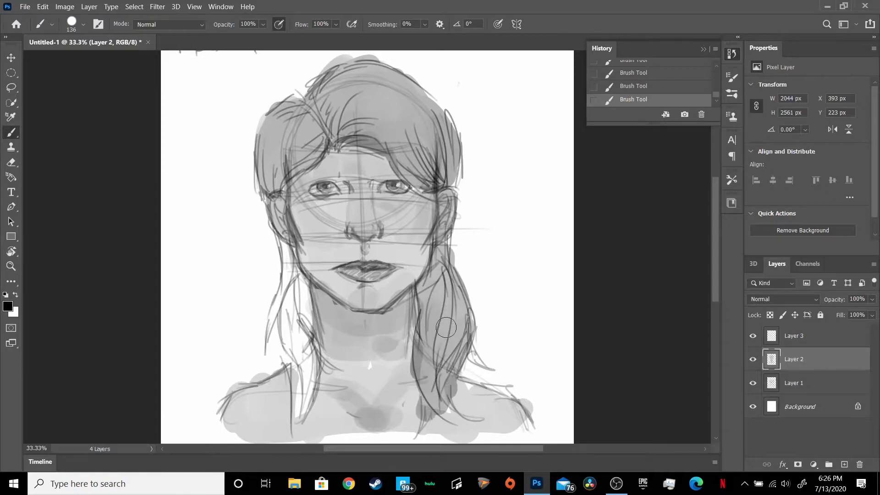
Step: Shade the lock on the left of the neck and layer darker tones over the crown and both locks
drag(474, 348, 293, 316)
drag(275, 257, 298, 367)
mouse_move(298, 413)
mouse_down()
mouse_move(273, 183)
mouse_move(320, 110)
mouse_move(440, 151)
mouse_move(435, 320)
mouse_move(312, 351)
mouse_up()
mouse_move(321, 115)
mouse_down()
mouse_move(348, 91)
mouse_move(391, 148)
mouse_move(293, 110)
mouse_move(284, 248)
mouse_move(293, 361)
mouse_move(435, 342)
mouse_move(453, 303)
mouse_up()
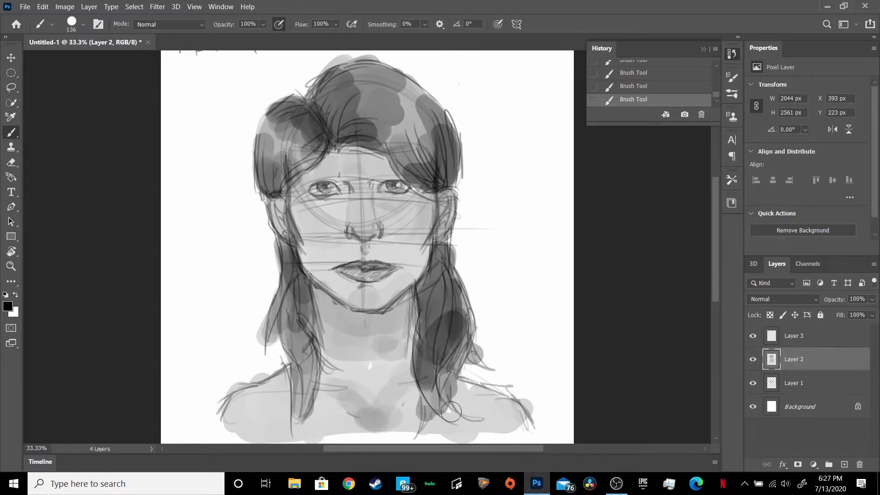
Step: Set the Eraser size to 91 px and erase the shading spilling outside the hair and shoulder outlines
key(e)
right_click(195, 122)
drag(257, 359, 261, 317)
drag(478, 338, 485, 355)
drag(460, 236, 458, 271)
drag(343, 52, 297, 86)
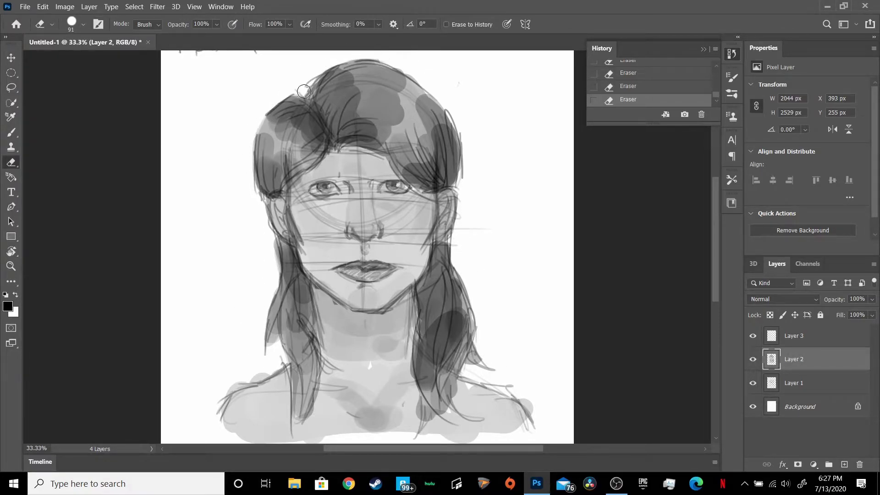
drag(467, 367, 516, 414)
drag(199, 411, 270, 380)
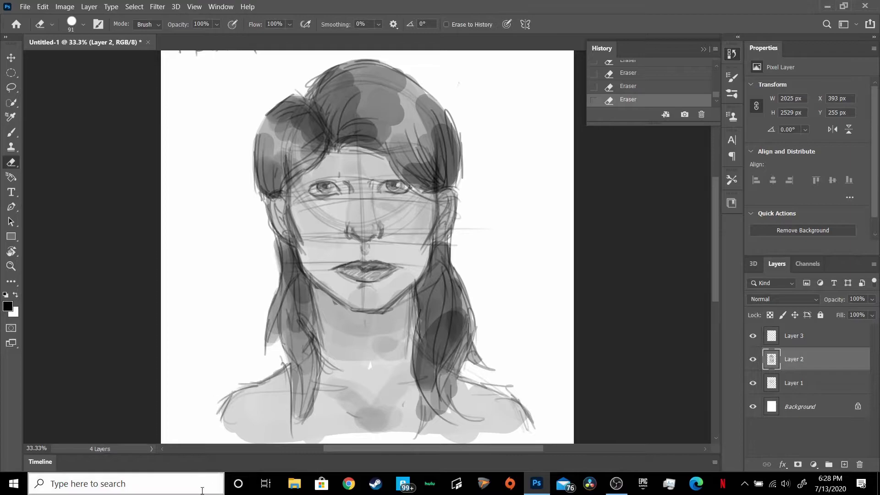
Step: With a 44 px brush and white foreground colour, paint highlights on both sides of the crown hair and in both eyes
click(11, 132)
click(83, 25)
click(8, 306)
click(391, 185)
click(648, 179)
mouse_move(399, 136)
mouse_down()
mouse_move(408, 147)
mouse_move(409, 106)
mouse_move(406, 151)
mouse_up()
drag(262, 116, 293, 146)
drag(406, 94, 406, 135)
drag(314, 189, 336, 189)
drag(385, 187, 403, 186)
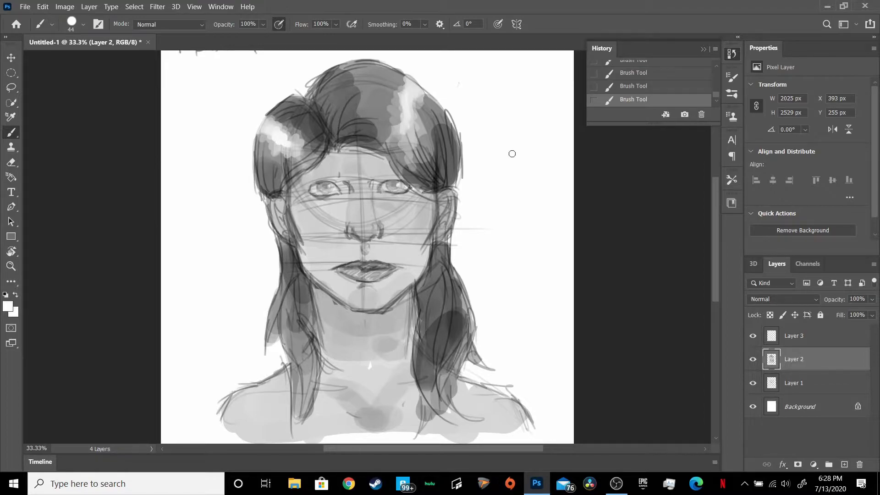
Step: Choose dark grey, set the brush size to 20 px, and shade the underside of the nose and the lips
click(8, 306)
click(390, 292)
click(649, 179)
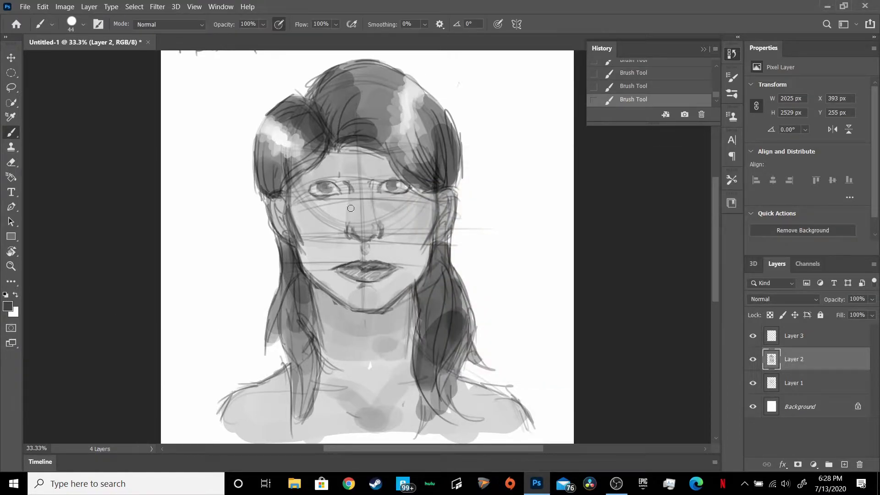
key(ctrl+plus)
key(bracketleft)
key(bracketleft)
key(bracketleft)
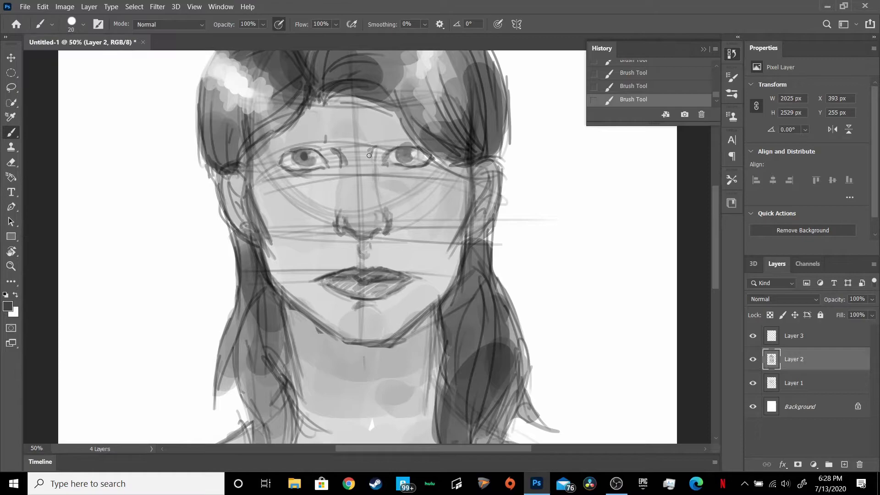
drag(344, 232, 383, 226)
mouse_move(337, 275)
mouse_down()
mouse_move(389, 274)
mouse_move(374, 293)
mouse_move(395, 321)
mouse_move(458, 259)
mouse_move(450, 155)
mouse_up()
Step: Paint both eyebrows in dark grey
mouse_move(327, 134)
mouse_down()
mouse_move(269, 145)
mouse_move(406, 121)
mouse_up()
drag(286, 135, 326, 130)
drag(261, 148, 329, 131)
mouse_move(395, 128)
mouse_down()
mouse_move(381, 123)
mouse_move(408, 123)
mouse_up()
Step: Shade the side of the nose, the inner eye sockets and the side of the face in dark grey
drag(371, 166, 378, 223)
mouse_move(372, 131)
mouse_down()
mouse_move(405, 160)
mouse_move(424, 149)
mouse_up()
mouse_move(336, 163)
mouse_down()
mouse_move(282, 145)
mouse_move(257, 192)
mouse_move(268, 268)
mouse_up()
drag(274, 165, 328, 183)
drag(387, 158, 384, 181)
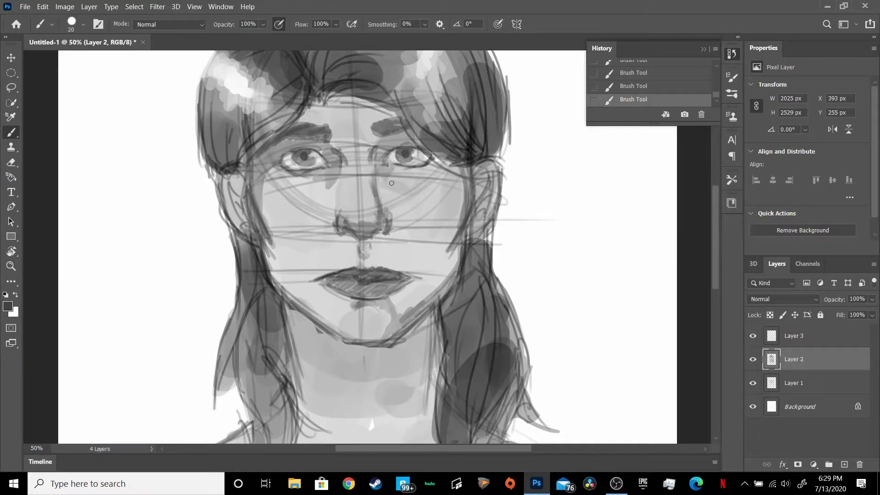
Step: Shade the area below the nose, the cheeks and the jaw, and hatch the neck with diagonal strokes
drag(374, 253, 407, 261)
drag(716, 240, 715, 272)
mouse_move(290, 192)
mouse_down()
mouse_move(316, 229)
mouse_move(421, 250)
mouse_move(440, 196)
mouse_up()
mouse_move(290, 190)
mouse_down()
mouse_move(300, 229)
mouse_move(429, 293)
mouse_up()
mouse_move(316, 256)
mouse_down()
mouse_move(362, 389)
mouse_move(426, 394)
mouse_up()
Step: Choose black as the foreground colour, try a stroke along the left eye, and undo that stroke
drag(715, 287, 713, 258)
key(ctrl+minus)
key(ctrl+plus)
key(ctrl+plus)
click(8, 306)
click(394, 341)
click(650, 170)
drag(276, 162, 312, 178)
click(43, 7)
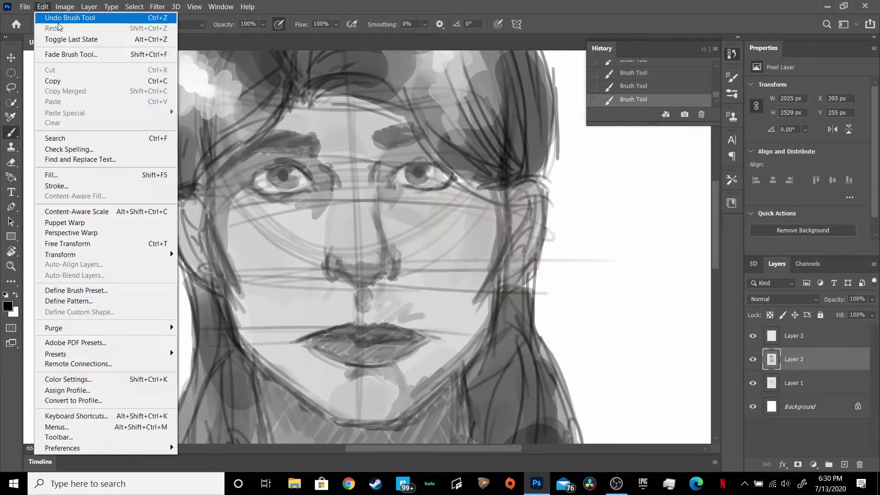
click(53, 18)
Step: Set the brush size to 7 px and outline the lids of both eyes in black
right_click(68, 62)
key(Escape)
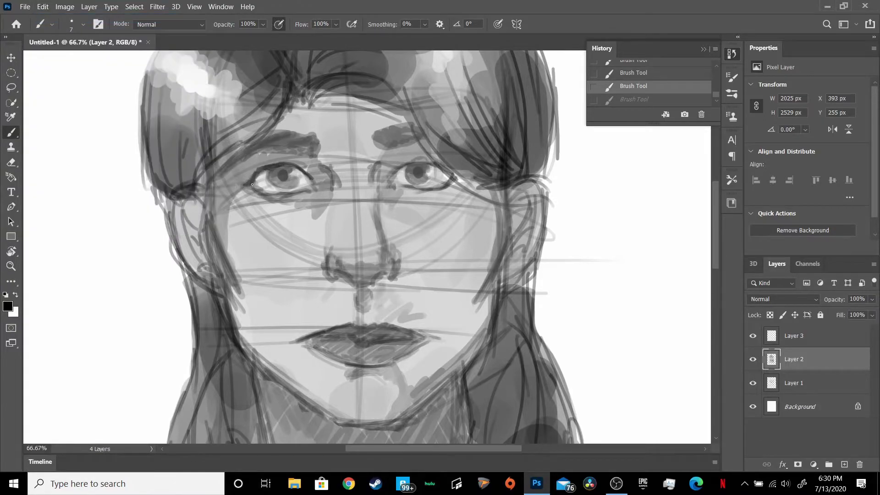
drag(251, 185, 301, 166)
drag(282, 196, 293, 193)
mouse_move(385, 181)
mouse_down()
mouse_move(411, 162)
mouse_move(428, 189)
mouse_move(434, 160)
mouse_up()
Step: Darken the hairline above the forehead, the right eyebrow and the inner folds of both ears
key(ctrl+minus)
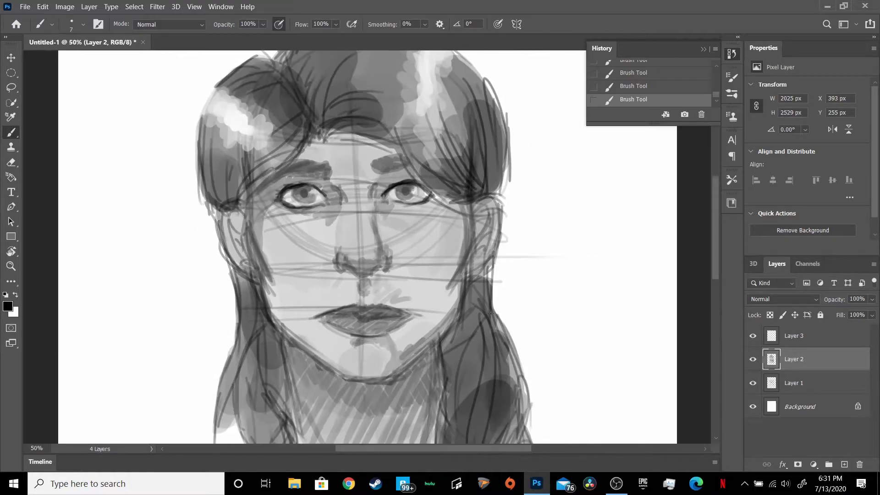
mouse_move(326, 132)
mouse_down()
mouse_move(391, 123)
mouse_move(395, 138)
mouse_up()
drag(373, 166, 390, 169)
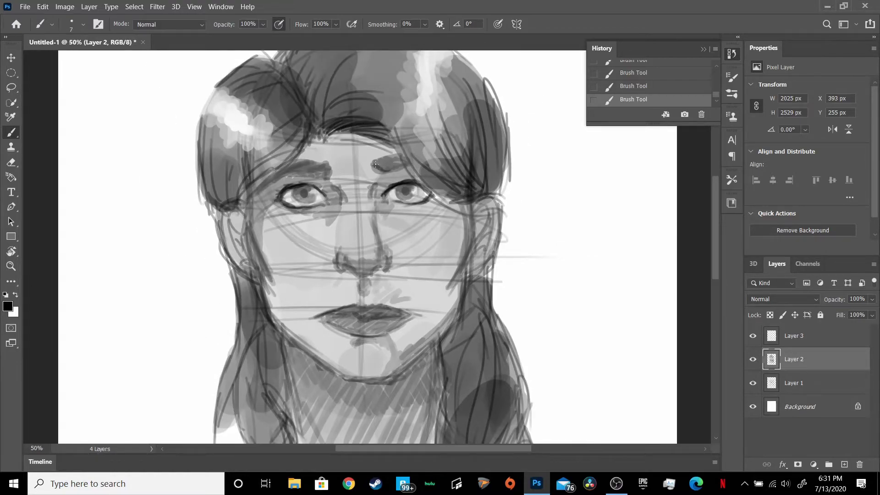
drag(485, 206, 491, 245)
drag(244, 209, 238, 233)
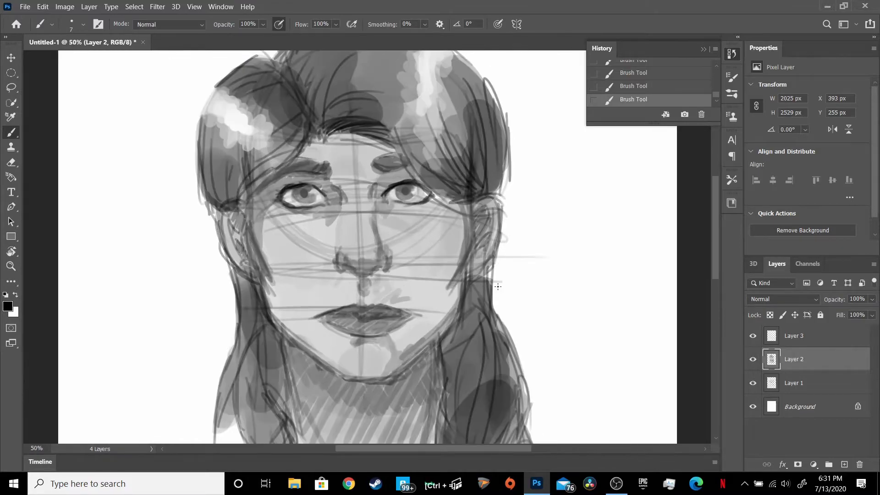
Step: Darken the upper lip contour and mouth line, switch the foreground colour to white, and highlight the lower lip
key(ctrl+plus)
mouse_move(303, 341)
mouse_down()
mouse_move(402, 326)
mouse_move(437, 339)
mouse_up()
drag(351, 341, 417, 343)
key(x)
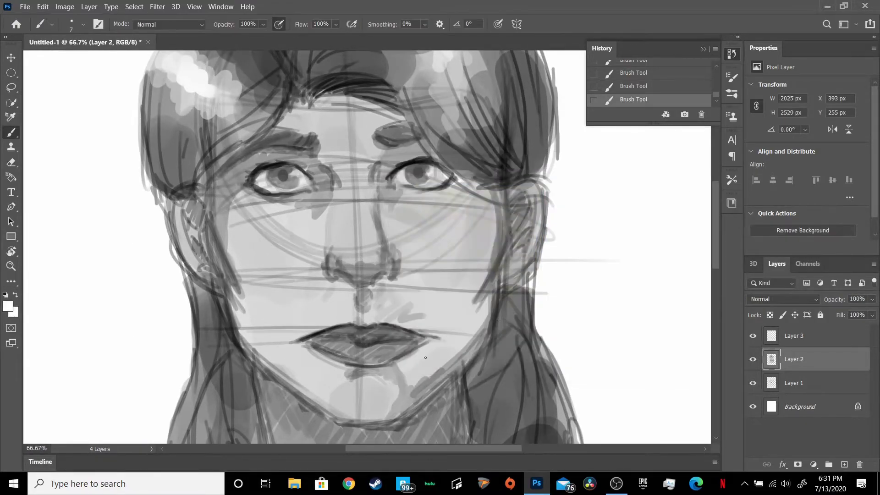
key(ctrl+minus)
key(ctrl+minus)
key(ctrl+minus)
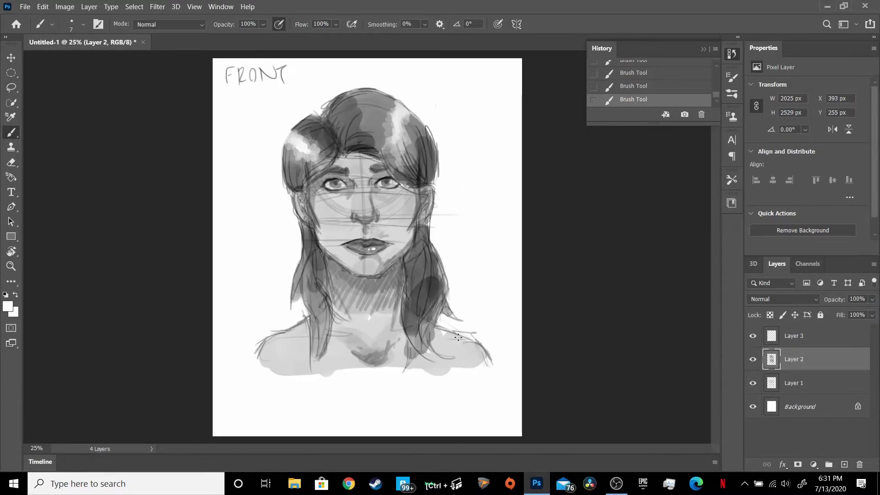
Step: Create a new white 2700 × 3300 px document and set the foreground colour to 000000
key(ctrl+alt+n)
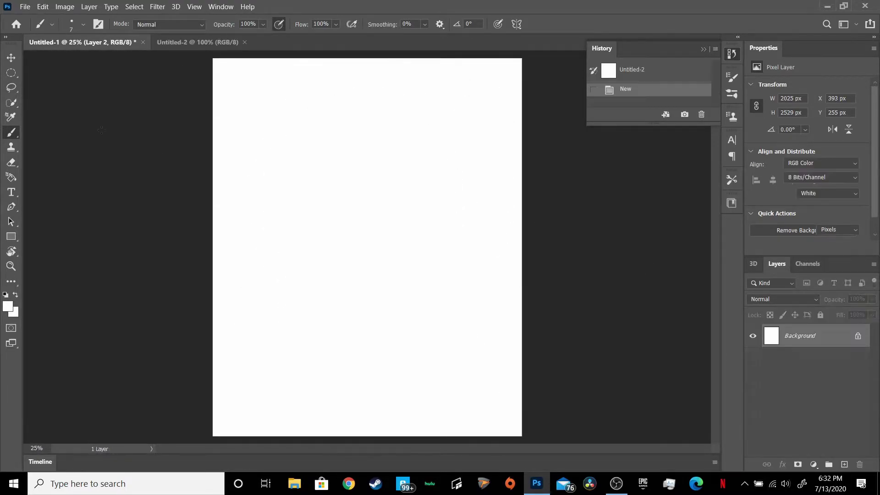
click(9, 308)
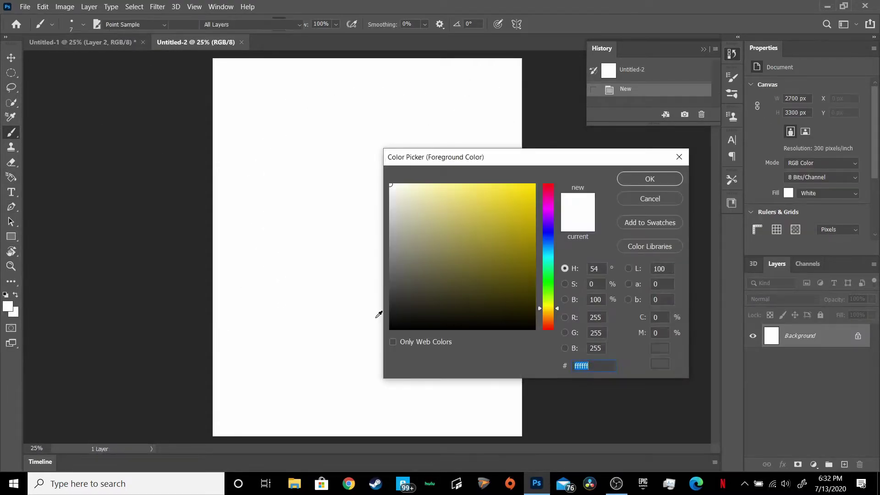
text(000000)
click(636, 177)
key(b)
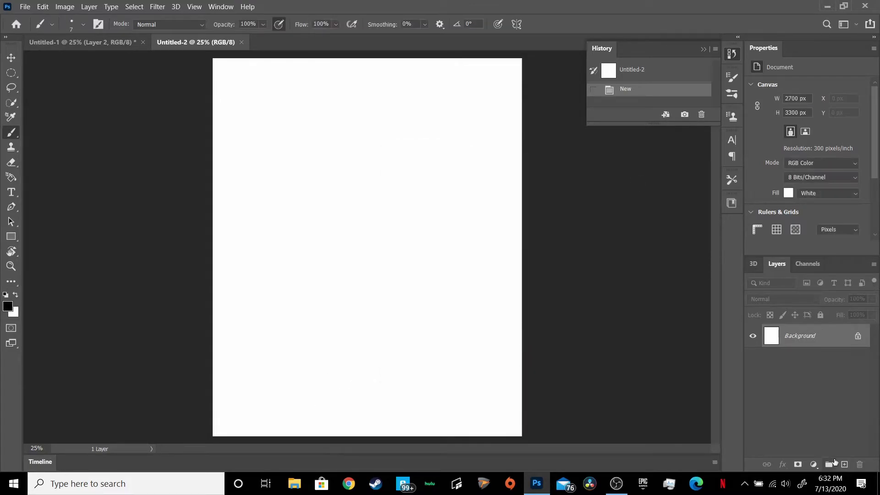
Step: Add three new empty layers above the Background
click(845, 464)
click(844, 464)
click(843, 464)
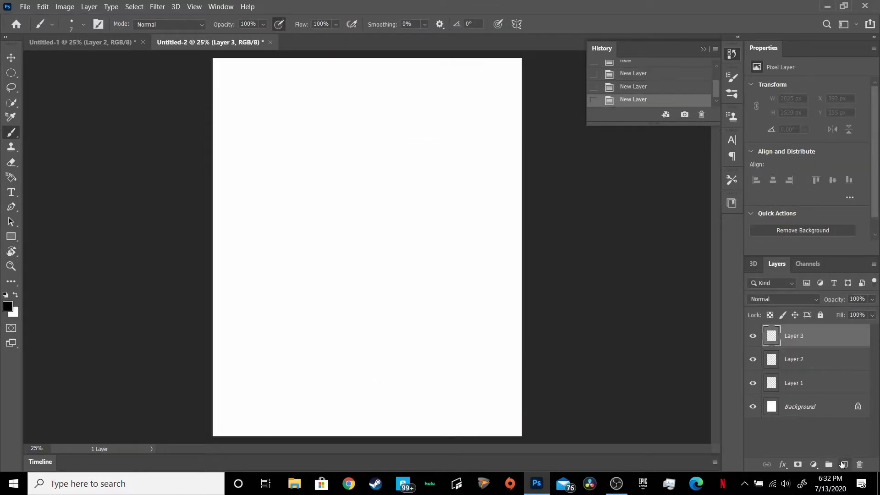
Step: Handwrite the title SIDE in the page's upper-left corner on Layer 1
click(808, 385)
mouse_move(229, 67)
mouse_down()
mouse_move(222, 82)
mouse_move(234, 81)
mouse_up()
mouse_move(239, 67)
mouse_down()
mouse_move(239, 81)
mouse_move(257, 72)
mouse_up()
drag(251, 67, 261, 64)
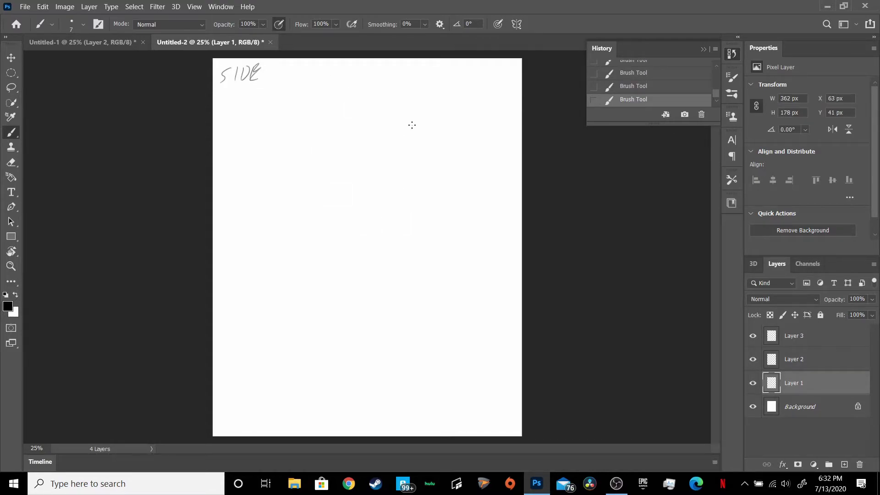
Step: Sketch overlapping ovals for the skull in side view, with straight construction lines below for the face and jaw
mouse_move(309, 175)
mouse_down()
mouse_move(363, 210)
mouse_move(434, 179)
mouse_move(413, 108)
mouse_move(336, 211)
mouse_up()
drag(310, 138, 301, 237)
drag(304, 163, 303, 250)
mouse_move(307, 142)
mouse_down()
mouse_move(303, 251)
mouse_move(335, 260)
mouse_move(305, 259)
mouse_move(391, 254)
mouse_up()
mouse_move(313, 129)
mouse_down()
mouse_move(323, 203)
mouse_move(316, 117)
mouse_move(353, 98)
mouse_move(423, 114)
mouse_move(468, 139)
mouse_up()
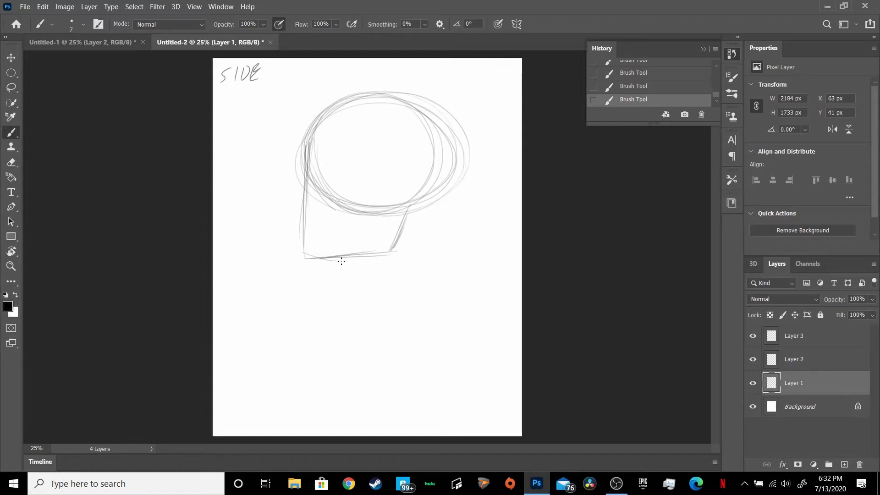
Step: Sketch the front, middle and back lines of the neck below the jaw and skull
drag(324, 257, 348, 305)
drag(389, 259, 373, 304)
mouse_move(412, 220)
mouse_down()
mouse_move(417, 272)
mouse_move(439, 313)
mouse_up()
drag(409, 199, 424, 307)
drag(411, 215, 435, 313)
drag(410, 257, 436, 310)
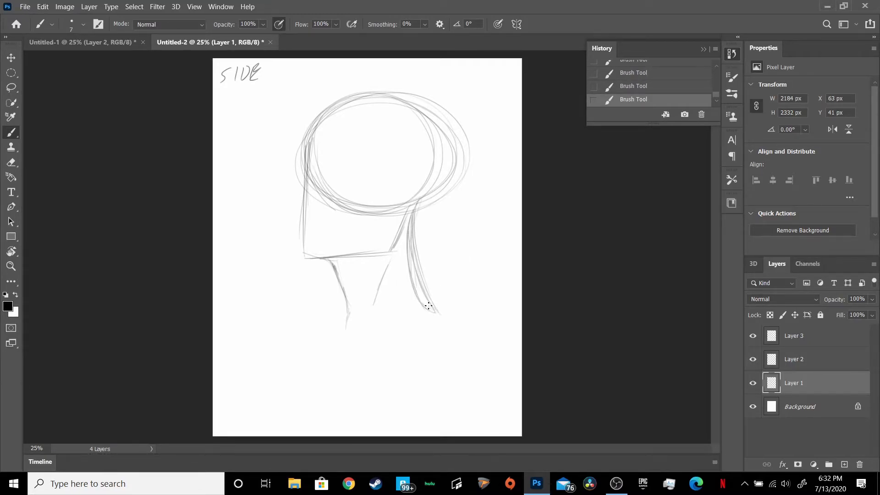
Step: Reinforce the contour of the back and top of the skull with darker strokes
mouse_move(414, 209)
mouse_down()
mouse_move(433, 203)
mouse_move(413, 221)
mouse_move(438, 204)
mouse_move(459, 121)
mouse_up()
drag(419, 97, 457, 158)
drag(451, 126, 442, 164)
drag(439, 123, 357, 90)
Step: Draw the curved jawline from ear to chin and sketch the oval ear at the skull's lower back
mouse_move(422, 184)
mouse_down()
mouse_move(424, 206)
mouse_move(419, 196)
mouse_move(406, 226)
mouse_move(344, 256)
mouse_up()
mouse_move(402, 224)
mouse_down()
mouse_move(322, 259)
mouse_move(336, 259)
mouse_up()
drag(393, 198, 393, 217)
mouse_move(390, 220)
mouse_down()
mouse_move(418, 185)
mouse_move(396, 220)
mouse_up()
drag(420, 183, 412, 197)
Step: Draw guidelines across the side of the face for the eye, nose and mouth levels
drag(316, 160, 393, 181)
mouse_move(301, 185)
mouse_down()
mouse_move(378, 203)
mouse_move(347, 199)
mouse_up()
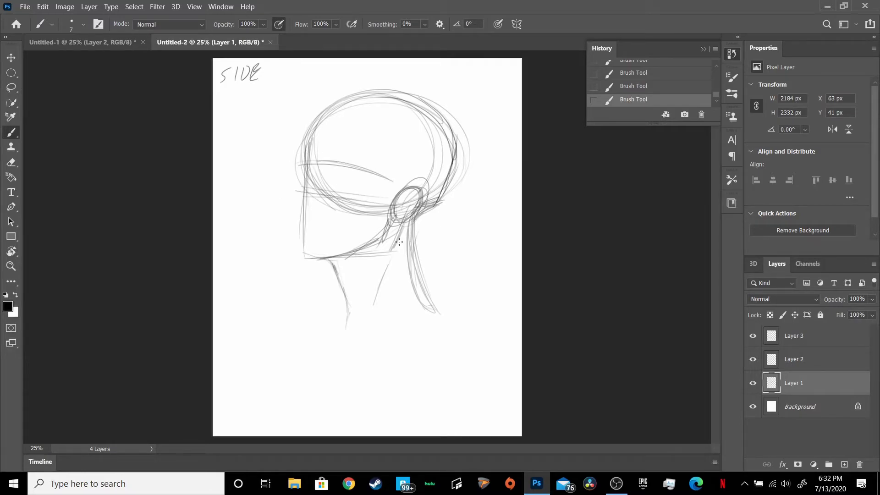
mouse_move(298, 216)
mouse_down()
mouse_move(381, 220)
mouse_move(356, 217)
mouse_up()
Step: Sketch an inner circle on the side of the skull, above the ear
key(ctrl+plus)
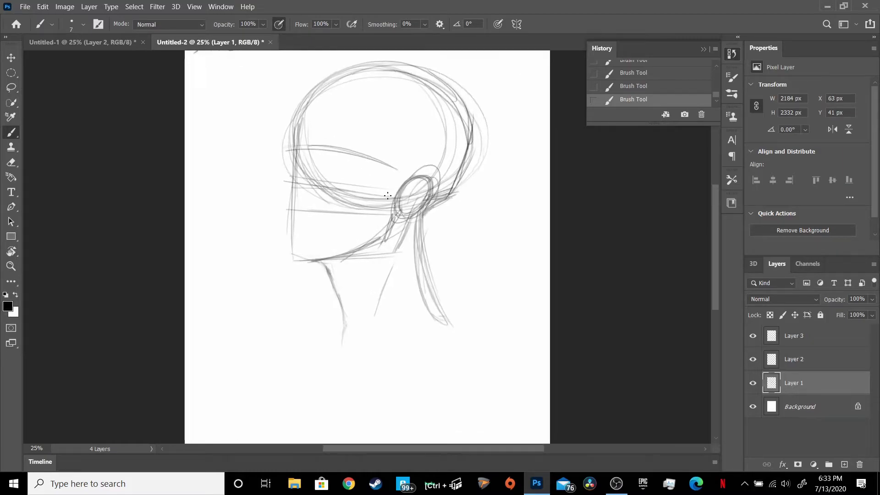
key(ctrl+plus)
key(ctrl+minus)
mouse_move(397, 174)
mouse_down()
mouse_move(355, 98)
mouse_move(389, 188)
mouse_move(458, 187)
mouse_move(461, 83)
mouse_move(348, 115)
mouse_up()
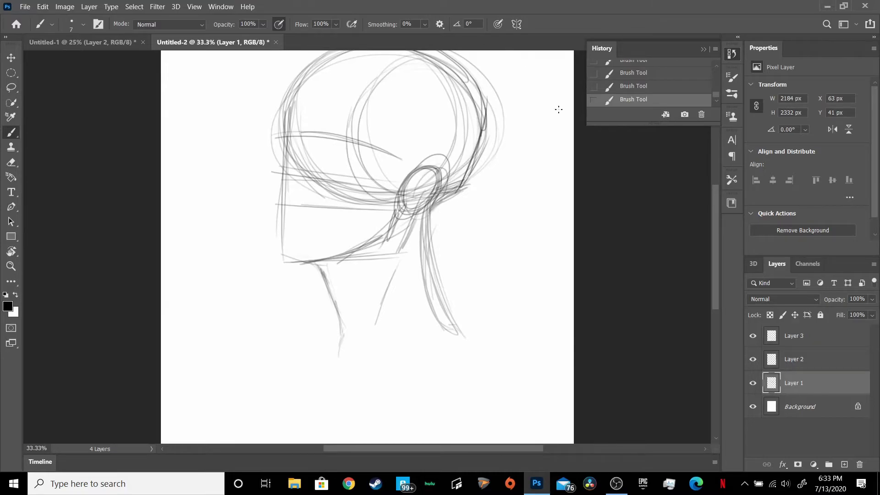
Step: Extend the front of the neck and the nape downward and sketch the curve of the shoulder
mouse_move(320, 267)
mouse_down()
mouse_move(330, 353)
mouse_move(320, 374)
mouse_up()
mouse_move(424, 206)
mouse_down()
mouse_move(429, 277)
mouse_move(447, 326)
mouse_move(494, 345)
mouse_up()
drag(434, 362, 457, 356)
drag(409, 379, 500, 367)
drag(435, 363, 497, 367)
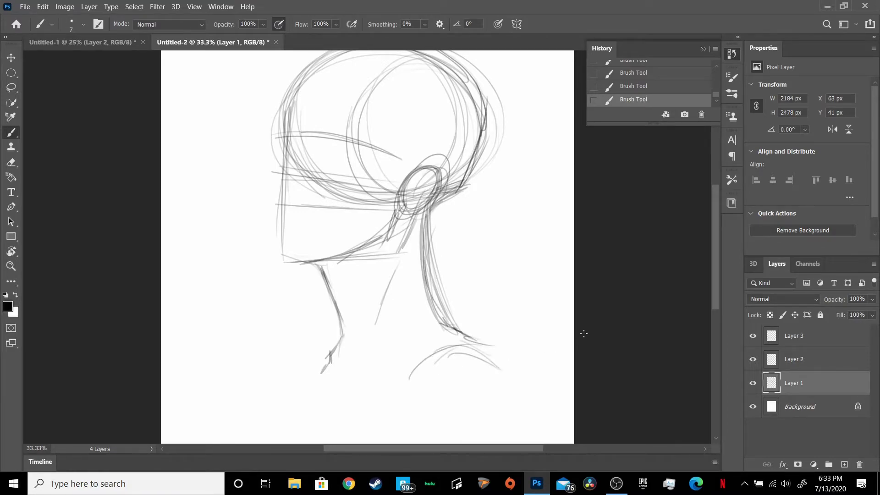
Step: Draw the facial profile from brow through nose, lips and chin, and outline the forehead and top of the head
drag(717, 260, 714, 248)
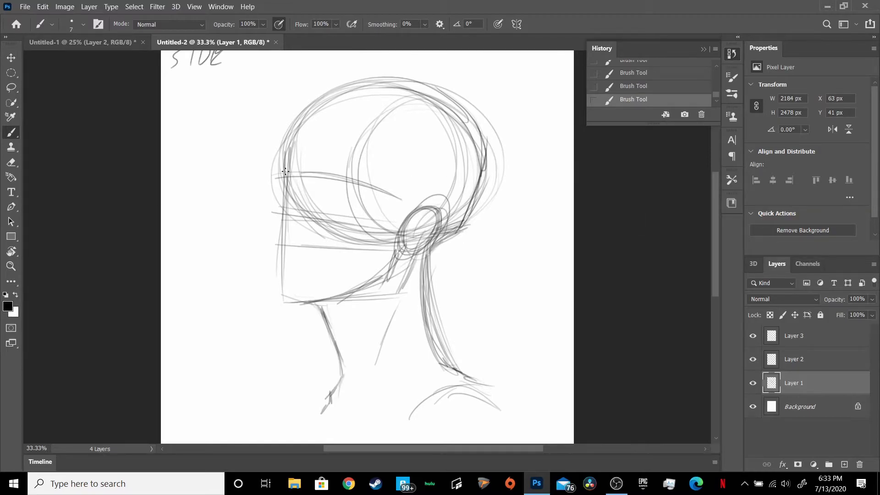
mouse_move(282, 166)
mouse_down()
mouse_move(284, 154)
mouse_move(280, 186)
mouse_move(262, 209)
mouse_move(282, 179)
mouse_move(259, 211)
mouse_move(272, 230)
mouse_move(264, 220)
mouse_move(296, 225)
mouse_move(273, 226)
mouse_move(275, 258)
mouse_move(296, 252)
mouse_move(277, 264)
mouse_move(276, 285)
mouse_move(294, 304)
mouse_move(315, 306)
mouse_up()
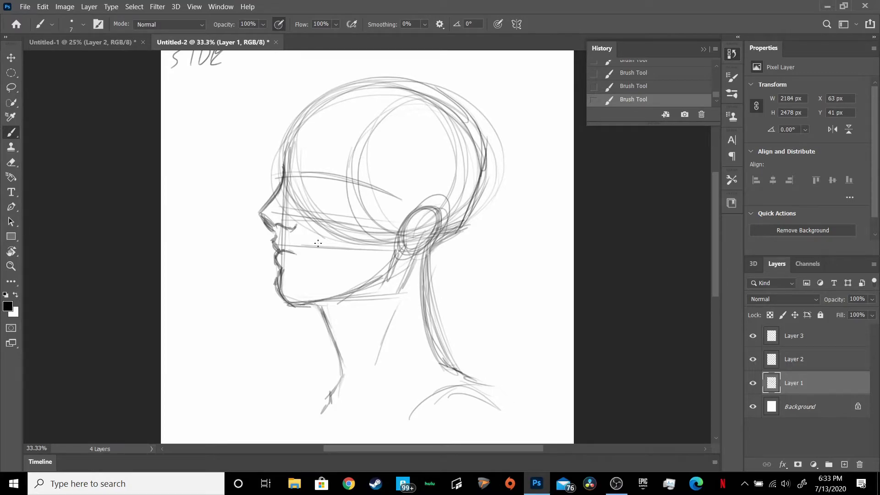
mouse_move(278, 186)
mouse_down()
mouse_move(282, 168)
mouse_move(260, 212)
mouse_up()
mouse_move(282, 183)
mouse_down()
mouse_move(263, 206)
mouse_move(296, 105)
mouse_move(371, 70)
mouse_move(317, 85)
mouse_move(472, 106)
mouse_up()
mouse_move(383, 67)
mouse_down()
mouse_move(476, 131)
mouse_move(484, 191)
mouse_up()
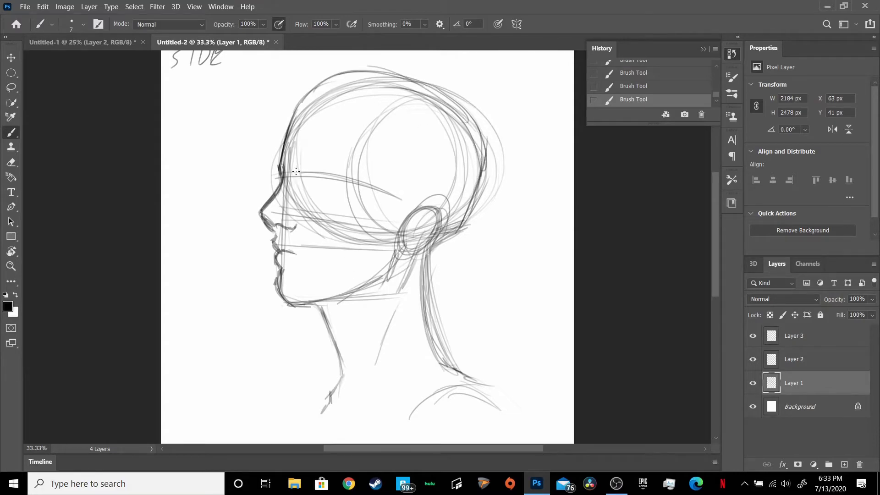
Step: Draw the eye, the mouth line with lower lip, and the eyebrow in side view
mouse_move(300, 173)
mouse_down()
mouse_move(293, 182)
mouse_move(329, 177)
mouse_move(316, 181)
mouse_move(321, 176)
mouse_move(308, 168)
mouse_move(323, 175)
mouse_up()
drag(272, 244, 296, 260)
mouse_move(292, 156)
mouse_down()
mouse_move(304, 152)
mouse_move(292, 157)
mouse_move(330, 168)
mouse_move(300, 141)
mouse_move(317, 125)
mouse_move(340, 123)
mouse_move(330, 124)
mouse_up()
Step: Draw the hairline from the forehead to the ear and darken the outlines of the skull and front neck
mouse_move(368, 156)
mouse_down()
mouse_move(344, 125)
mouse_move(386, 179)
mouse_move(375, 217)
mouse_move(395, 224)
mouse_move(332, 122)
mouse_move(281, 123)
mouse_move(338, 74)
mouse_up()
mouse_move(293, 115)
mouse_down()
mouse_move(366, 72)
mouse_move(405, 75)
mouse_up()
drag(343, 94, 446, 69)
mouse_move(380, 75)
mouse_down()
mouse_move(473, 119)
mouse_move(457, 216)
mouse_move(424, 242)
mouse_up()
mouse_move(313, 301)
mouse_down()
mouse_move(341, 351)
mouse_move(339, 373)
mouse_up()
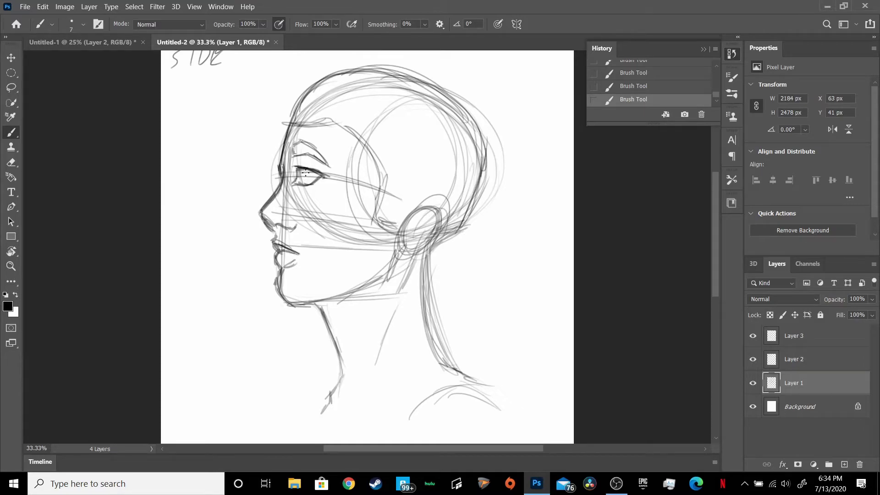
Step: Draw the iris of the profile's eye and darken its pupil
mouse_move(298, 170)
mouse_down()
mouse_move(305, 181)
mouse_move(297, 180)
mouse_up()
key(ctrl+plus)
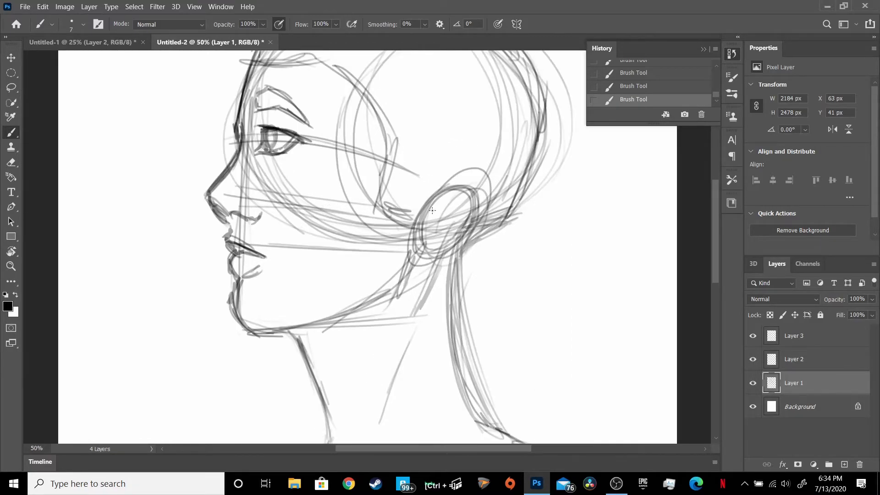
drag(268, 132, 271, 143)
mouse_move(269, 131)
mouse_down()
mouse_move(276, 134)
mouse_move(267, 151)
mouse_up()
Step: Draw the nostril wing and shade the lips of the profile
drag(264, 206, 260, 204)
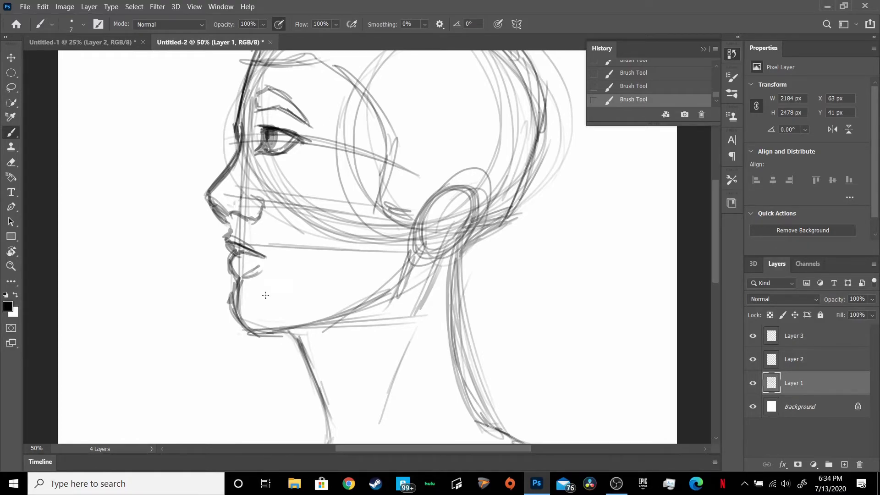
mouse_move(230, 237)
mouse_down()
mouse_move(253, 257)
mouse_move(232, 268)
mouse_move(250, 274)
mouse_up()
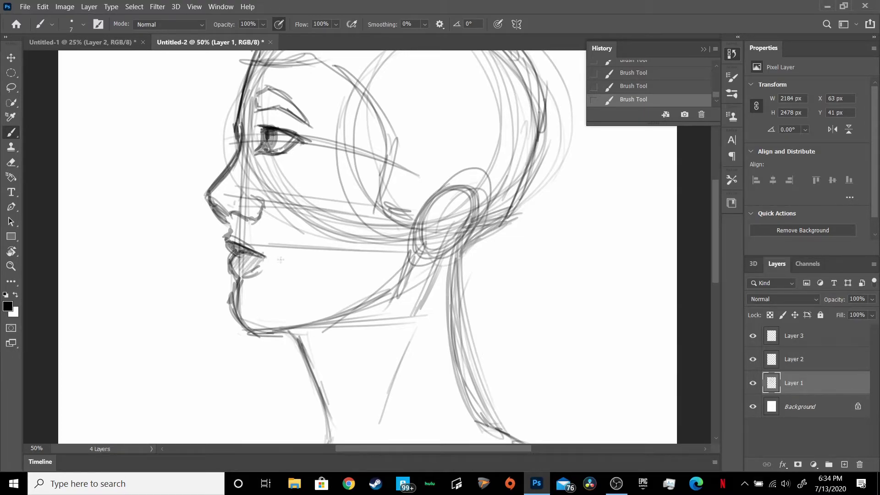
Step: Add cheekbone strokes in front of the ear and darken the front neck contour below the chin
drag(355, 216, 333, 234)
drag(380, 189, 341, 242)
mouse_move(298, 338)
mouse_down()
mouse_move(321, 387)
mouse_move(312, 375)
mouse_up()
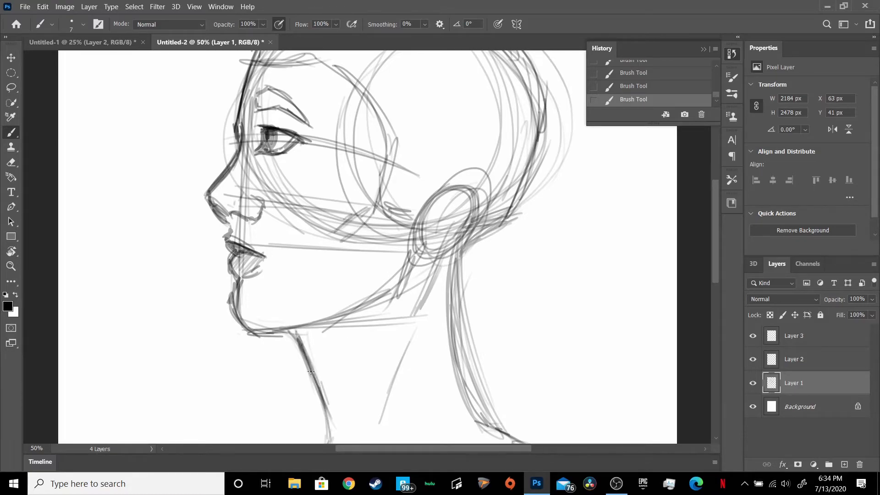
drag(289, 331, 331, 414)
Step: Switch to the Untitled-1 document to view the front portrait
click(130, 41)
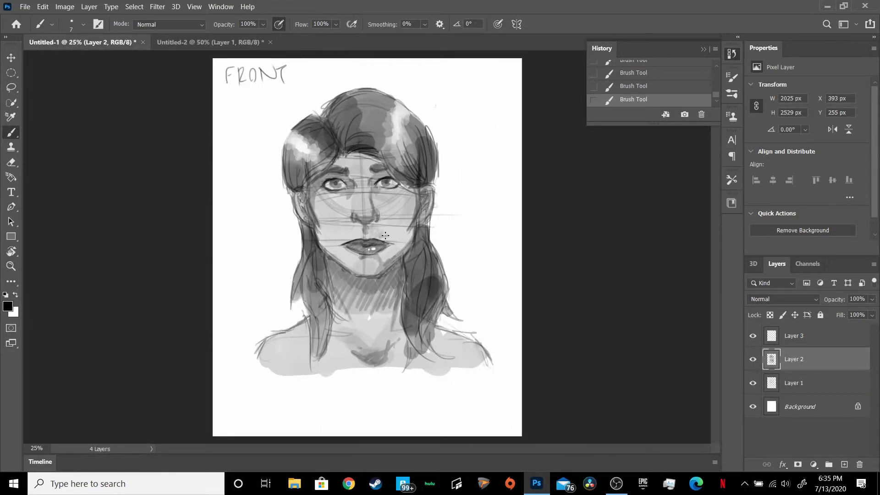
Step: Draw a practice front-view eye beside the portrait's hair, with upper and lower lids, a round iris and a dark pupil
key(ctrl+plus)
key(ctrl+plus)
drag(715, 250, 706, 183)
mouse_move(525, 206)
mouse_down()
mouse_move(564, 176)
mouse_move(594, 180)
mouse_move(617, 199)
mouse_up()
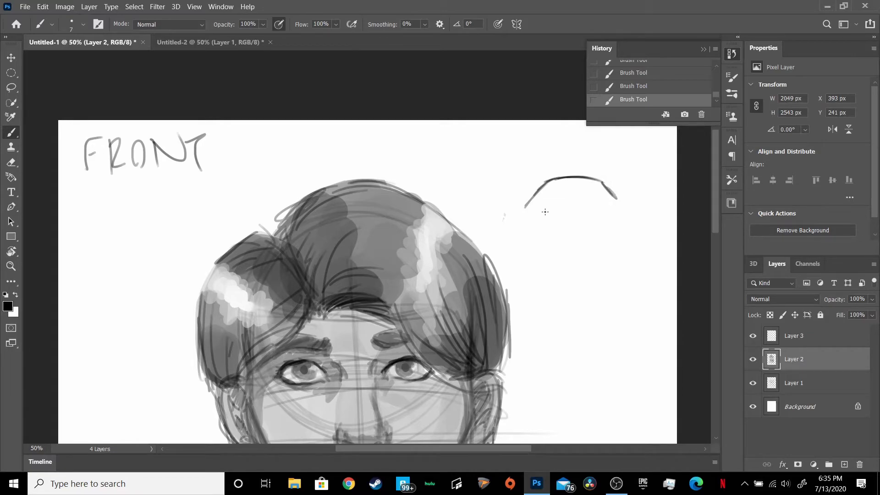
drag(528, 212, 602, 213)
mouse_move(569, 218)
mouse_down()
mouse_move(616, 205)
mouse_move(552, 181)
mouse_move(593, 193)
mouse_move(555, 197)
mouse_move(583, 172)
mouse_move(581, 209)
mouse_move(571, 188)
mouse_up()
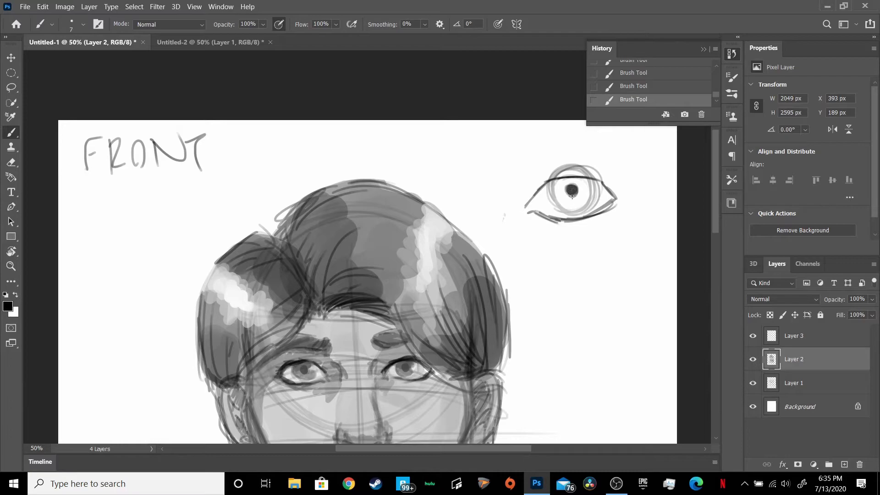
Step: Shade the practice eye's iris with hatching and refine its upper lid and corner
mouse_move(588, 184)
mouse_down()
mouse_move(585, 198)
mouse_move(581, 192)
mouse_move(531, 210)
mouse_move(555, 216)
mouse_up()
drag(608, 195, 612, 199)
mouse_move(571, 177)
mouse_down()
mouse_move(590, 186)
mouse_move(564, 189)
mouse_move(567, 206)
mouse_move(588, 201)
mouse_move(555, 182)
mouse_move(567, 189)
mouse_move(593, 178)
mouse_up()
drag(578, 213, 591, 187)
mouse_move(565, 210)
mouse_down()
mouse_move(580, 207)
mouse_move(560, 180)
mouse_up()
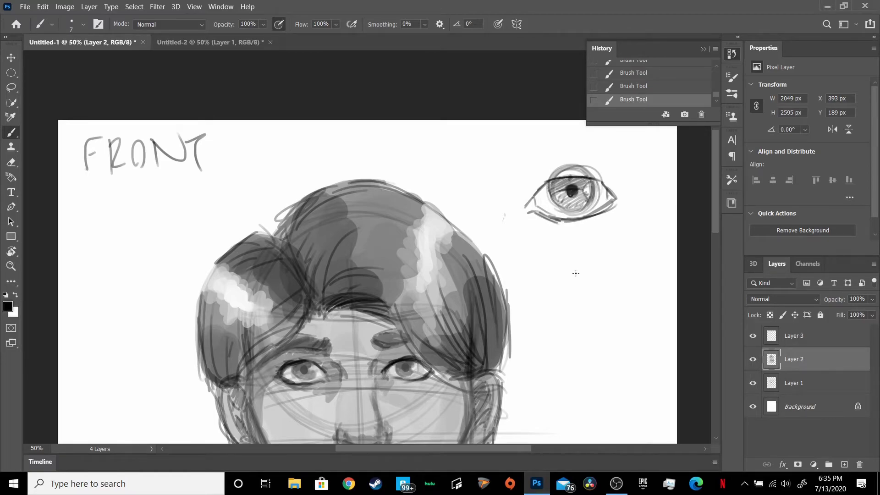
Step: Sketch a practice front-view nose beside the face from three circles and trace the darker nostril and tip contours
scroll(712, 207, down, 5)
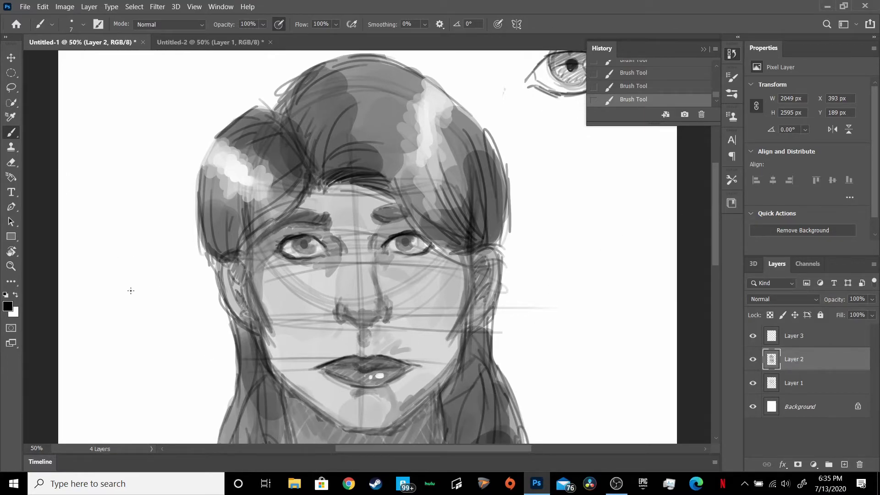
mouse_move(111, 317)
mouse_down()
mouse_move(138, 297)
mouse_move(145, 316)
mouse_move(128, 328)
mouse_up()
mouse_move(103, 295)
mouse_down()
mouse_move(89, 322)
mouse_move(94, 300)
mouse_move(112, 316)
mouse_move(164, 297)
mouse_move(151, 296)
mouse_up()
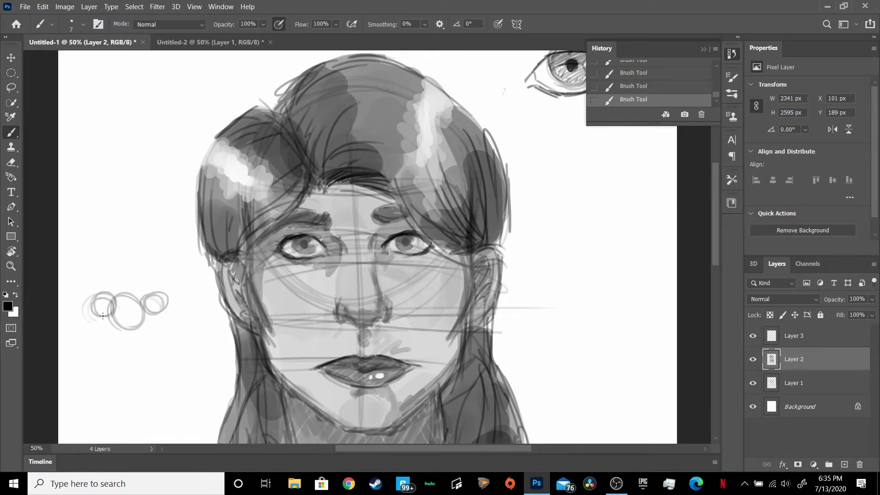
mouse_move(96, 312)
mouse_down()
mouse_move(92, 304)
mouse_move(124, 325)
mouse_move(158, 315)
mouse_up()
drag(166, 306, 154, 288)
Step: Add the bridge line to the practice nose and write the note "TIS A NOSE!" with an arrow pointing to it
drag(95, 306, 110, 252)
mouse_move(108, 221)
mouse_down()
mouse_move(111, 277)
mouse_move(145, 279)
mouse_up()
mouse_move(145, 165)
mouse_down()
mouse_move(133, 198)
mouse_move(150, 146)
mouse_move(158, 159)
mouse_up()
drag(165, 153, 179, 147)
drag(187, 142, 195, 132)
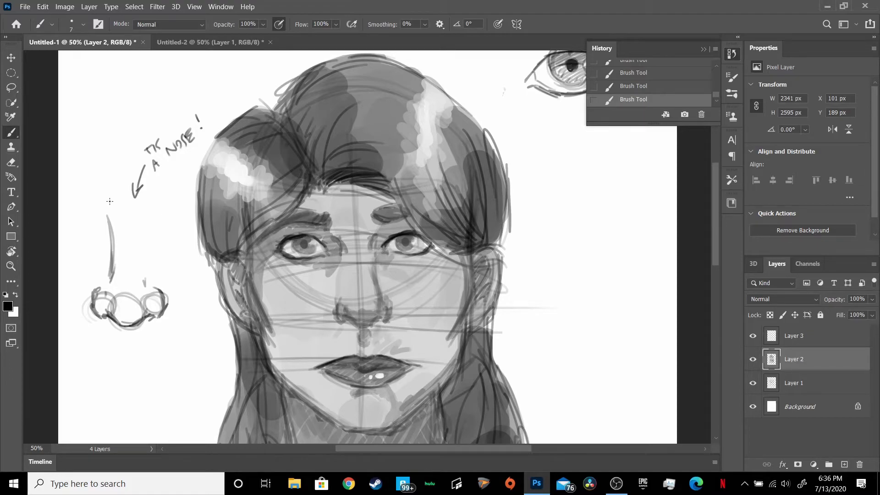
Step: Add short placement marks above and below the practice nose and light strokes beside its nostrils
drag(91, 192, 99, 197)
drag(155, 192, 153, 204)
mouse_move(97, 312)
mouse_down()
mouse_move(108, 304)
mouse_move(138, 310)
mouse_move(121, 346)
mouse_move(132, 343)
mouse_up()
drag(161, 288, 178, 300)
drag(97, 287, 82, 302)
Step: Draw practice front-view lips from small circles beside the neck hair, hatch them, and mark the philtrum above
drag(712, 253, 707, 285)
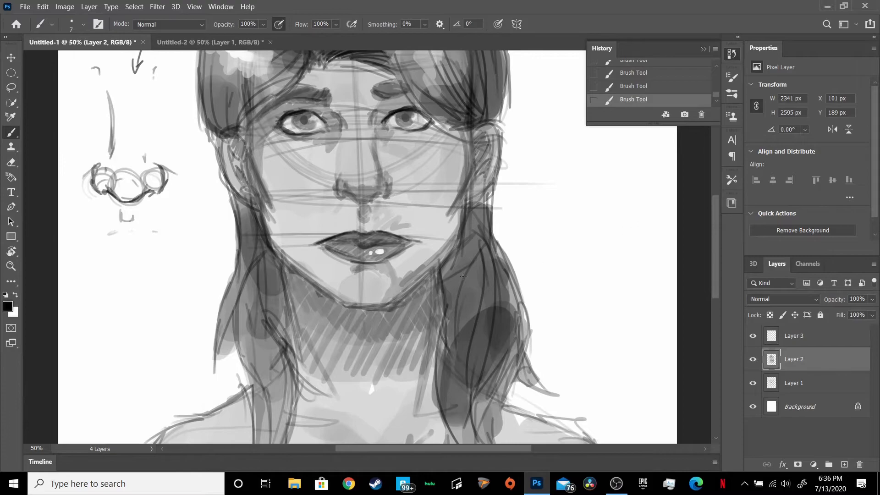
mouse_move(585, 233)
mouse_down()
mouse_move(581, 226)
mouse_move(610, 219)
mouse_move(592, 231)
mouse_move(597, 238)
mouse_move(574, 243)
mouse_move(606, 247)
mouse_move(582, 216)
mouse_move(598, 214)
mouse_move(540, 230)
mouse_move(641, 228)
mouse_move(626, 231)
mouse_up()
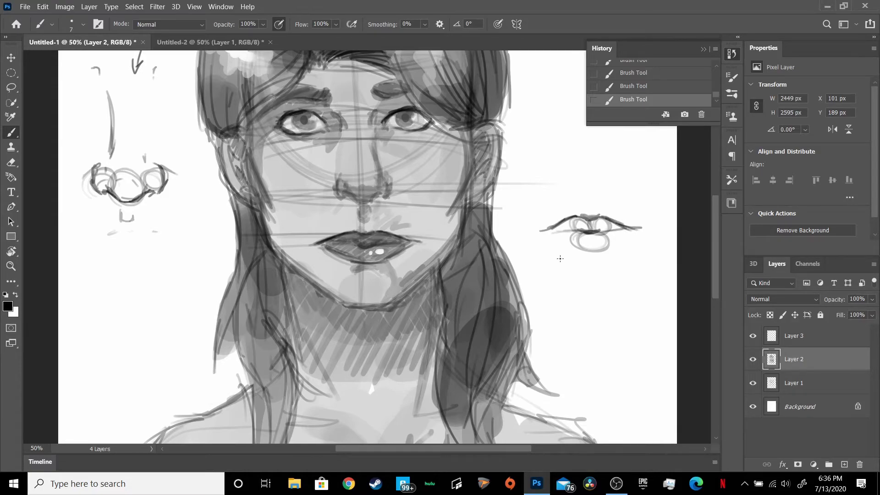
mouse_move(576, 250)
mouse_down()
mouse_move(612, 249)
mouse_move(615, 236)
mouse_move(567, 248)
mouse_move(596, 250)
mouse_move(582, 246)
mouse_move(626, 235)
mouse_up()
drag(623, 235, 597, 252)
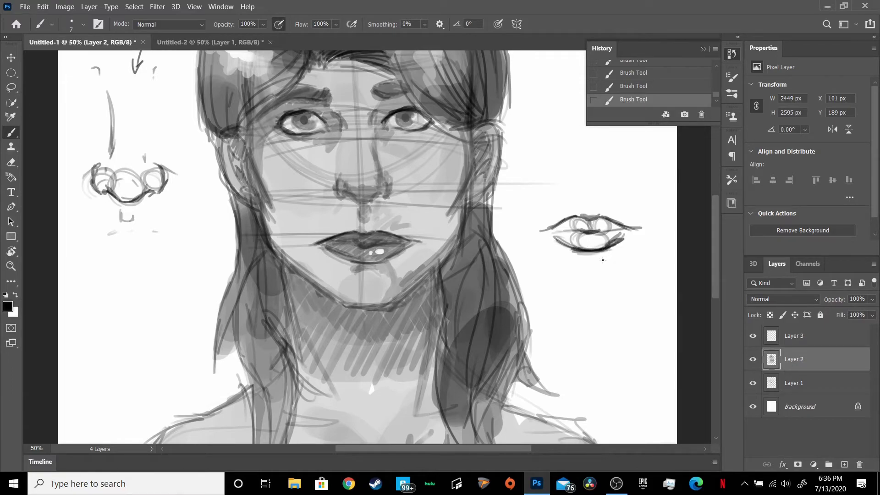
mouse_move(562, 223)
mouse_down()
mouse_move(585, 219)
mouse_move(573, 229)
mouse_move(625, 224)
mouse_move(593, 246)
mouse_move(607, 231)
mouse_move(568, 242)
mouse_move(582, 230)
mouse_move(557, 231)
mouse_move(578, 214)
mouse_move(560, 229)
mouse_move(595, 217)
mouse_move(580, 230)
mouse_move(610, 220)
mouse_move(605, 228)
mouse_move(629, 229)
mouse_move(611, 250)
mouse_move(595, 241)
mouse_move(619, 231)
mouse_up()
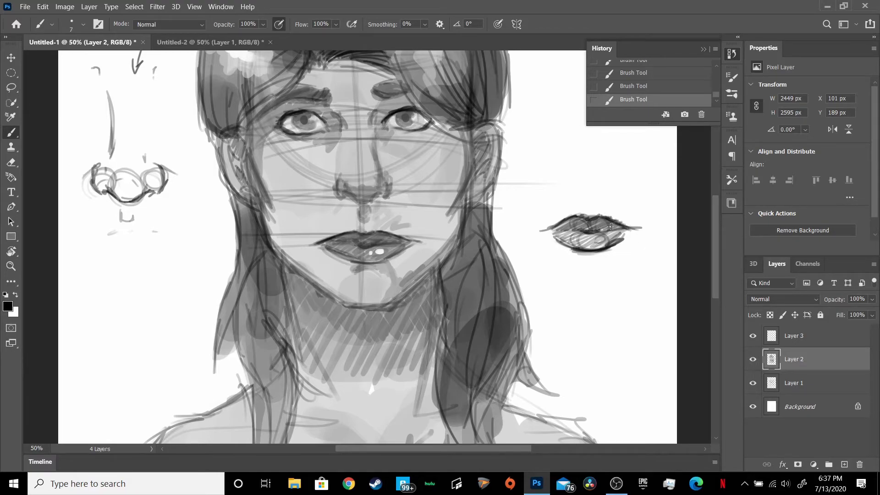
drag(579, 195, 589, 206)
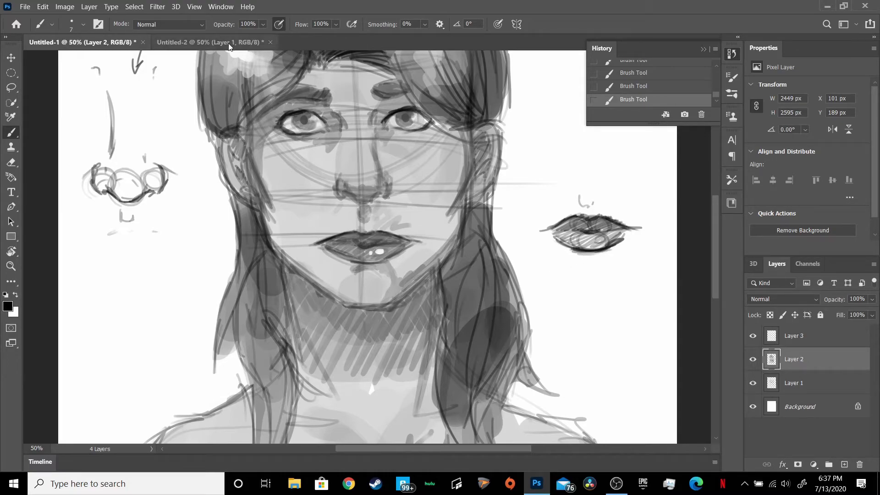
Step: In the Untitled-2 document, draw a practice side-view eye in front of the profile, with lids, iris and dark pupil
click(211, 41)
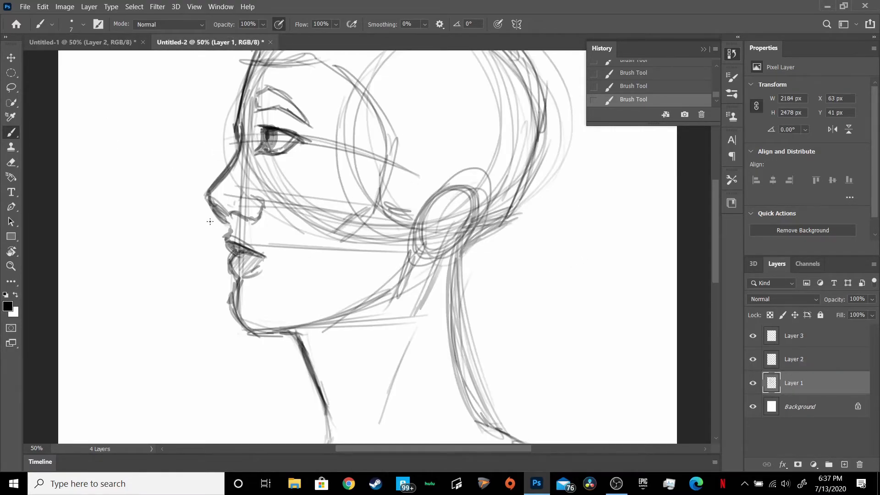
mouse_move(105, 100)
mouse_down()
mouse_move(105, 128)
mouse_move(107, 97)
mouse_move(145, 114)
mouse_move(116, 128)
mouse_up()
mouse_move(99, 95)
mouse_down()
mouse_move(140, 111)
mouse_move(133, 125)
mouse_move(147, 112)
mouse_up()
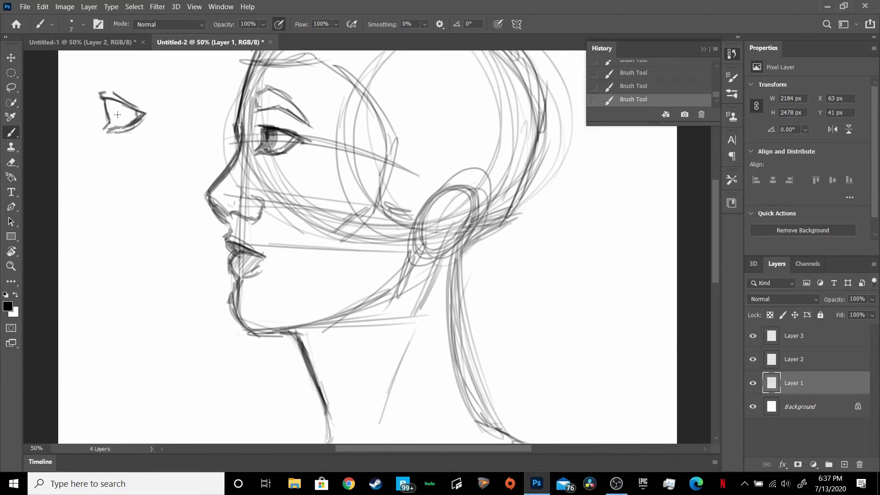
mouse_move(116, 79)
mouse_down()
mouse_move(101, 95)
mouse_move(108, 73)
mouse_move(106, 112)
mouse_move(120, 123)
mouse_move(109, 83)
mouse_move(113, 105)
mouse_up()
mouse_move(119, 111)
mouse_down()
mouse_move(108, 122)
mouse_move(119, 116)
mouse_move(115, 104)
mouse_up()
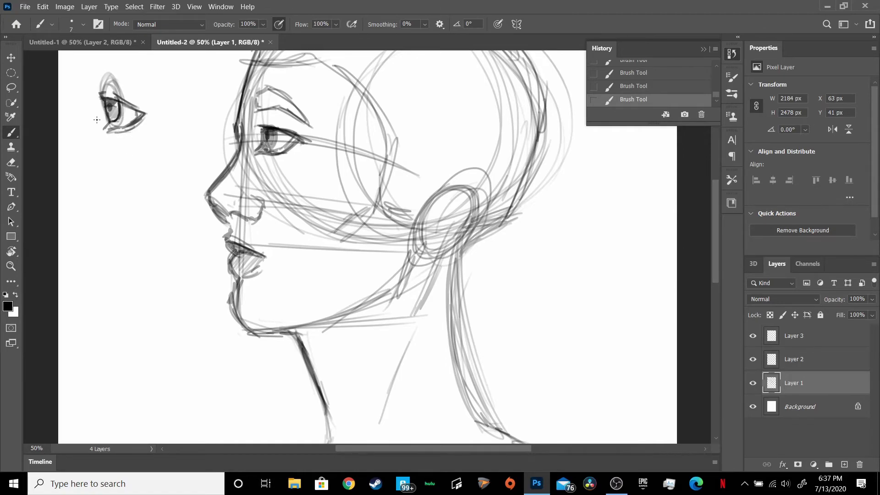
drag(106, 129, 130, 124)
Step: Draw a practice side-view nose from circles below the eye, with several alternative bridge lines
mouse_move(99, 254)
mouse_down()
mouse_move(92, 234)
mouse_move(94, 247)
mouse_move(110, 236)
mouse_move(100, 252)
mouse_move(134, 238)
mouse_move(91, 245)
mouse_move(139, 244)
mouse_move(132, 230)
mouse_move(96, 221)
mouse_move(111, 179)
mouse_move(94, 226)
mouse_up()
mouse_move(93, 226)
mouse_down()
mouse_move(114, 175)
mouse_move(90, 228)
mouse_move(123, 163)
mouse_up()
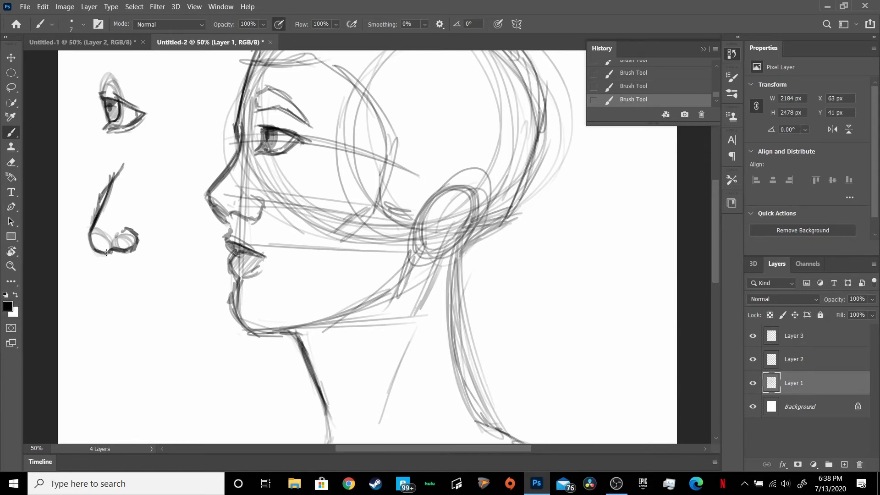
mouse_move(93, 226)
mouse_down()
mouse_move(91, 197)
mouse_move(90, 221)
mouse_move(106, 172)
mouse_move(96, 195)
mouse_move(113, 253)
mouse_move(104, 217)
mouse_move(87, 227)
mouse_move(117, 183)
mouse_move(100, 225)
mouse_move(137, 185)
mouse_up()
Step: Write the note "LOTS OF NOSE SHAPES" with a smiley face beside the practice side-view nose
mouse_move(150, 147)
mouse_down()
mouse_move(155, 156)
mouse_move(179, 132)
mouse_move(179, 143)
mouse_up()
drag(151, 171, 158, 177)
drag(157, 169, 161, 167)
mouse_move(147, 204)
mouse_down()
mouse_move(165, 182)
mouse_move(171, 192)
mouse_move(153, 223)
mouse_up()
mouse_move(160, 220)
mouse_down()
mouse_move(163, 208)
mouse_move(167, 219)
mouse_up()
drag(161, 214, 173, 197)
drag(173, 196, 178, 210)
drag(170, 205, 182, 189)
mouse_move(182, 189)
mouse_down()
mouse_move(183, 198)
mouse_move(190, 181)
mouse_up()
drag(190, 183, 196, 198)
drag(179, 235, 191, 227)
Step: Start practice side-view lips below the nose study with construction circles and a light nose guideline above
drag(715, 221, 706, 248)
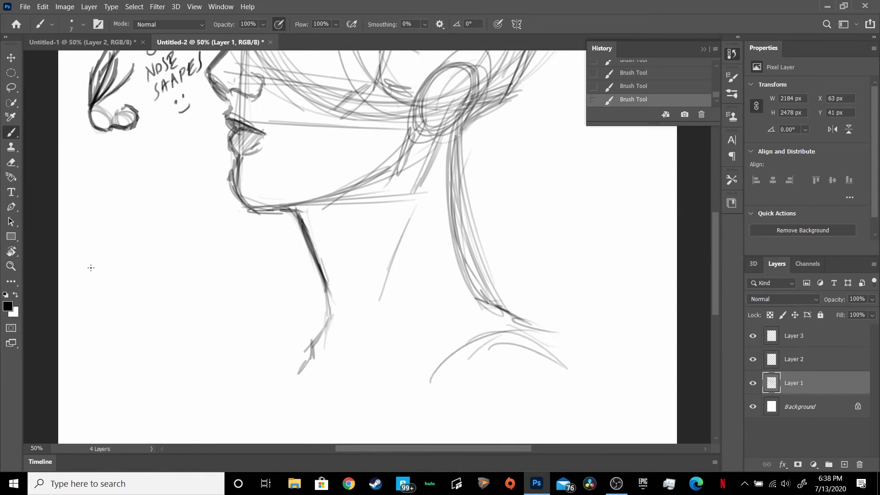
mouse_move(109, 274)
mouse_down()
mouse_move(120, 289)
mouse_move(133, 270)
mouse_move(125, 288)
mouse_move(136, 294)
mouse_move(115, 298)
mouse_move(119, 285)
mouse_move(122, 306)
mouse_up()
mouse_move(111, 273)
mouse_down()
mouse_move(123, 202)
mouse_move(116, 213)
mouse_up()
drag(101, 244, 123, 245)
Step: Label the guideline above the side-view lips "NOSE" with an arrow pointing down
mouse_move(84, 185)
mouse_down()
mouse_move(95, 213)
mouse_move(114, 166)
mouse_up()
drag(123, 159, 122, 171)
drag(123, 160, 129, 159)
Step: Outline the practice side-view lips and add the nose and chin contours above and below them
mouse_move(127, 274)
mouse_down()
mouse_move(155, 287)
mouse_move(146, 292)
mouse_move(164, 288)
mouse_move(147, 301)
mouse_up()
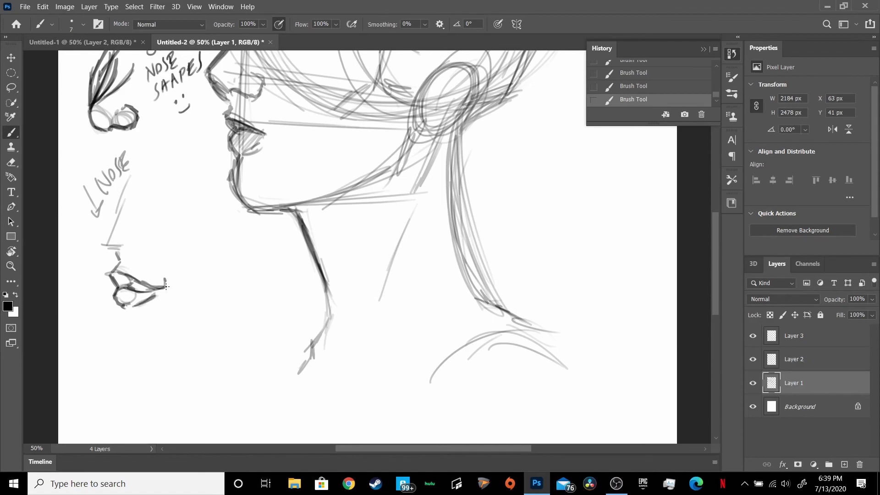
mouse_move(105, 242)
mouse_down()
mouse_move(136, 252)
mouse_move(134, 235)
mouse_move(101, 235)
mouse_move(122, 212)
mouse_up()
mouse_move(121, 309)
mouse_down()
mouse_move(116, 327)
mouse_move(132, 340)
mouse_move(118, 321)
mouse_up()
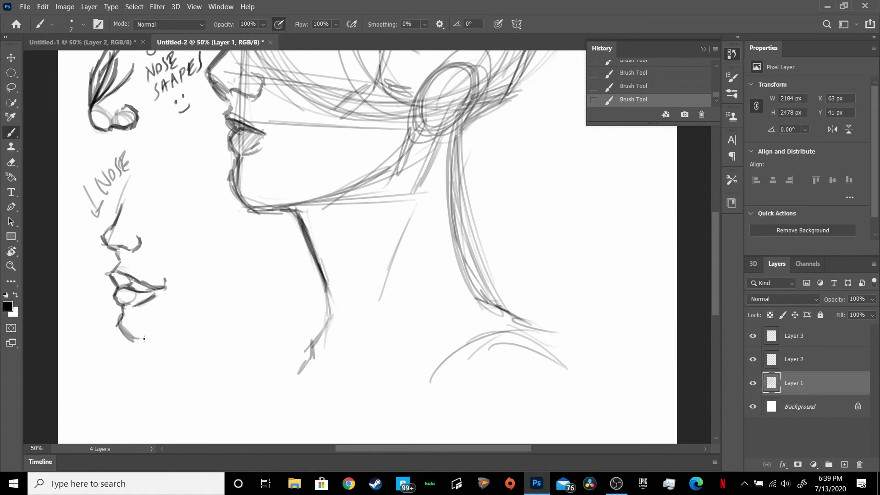
Step: Shade the practice side-view lips with hatching, making the upper lip darker
mouse_move(116, 276)
mouse_down()
mouse_move(149, 286)
mouse_move(131, 296)
mouse_move(150, 293)
mouse_move(118, 282)
mouse_move(166, 284)
mouse_up()
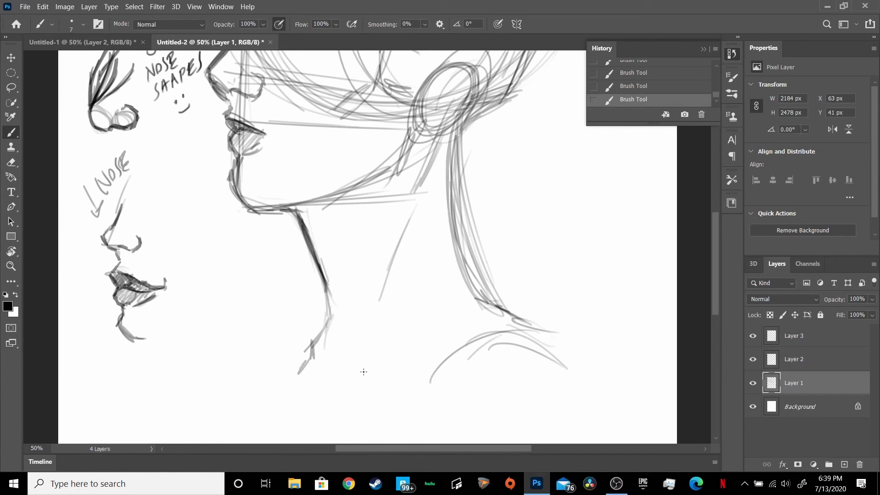
key(ctrl+minus)
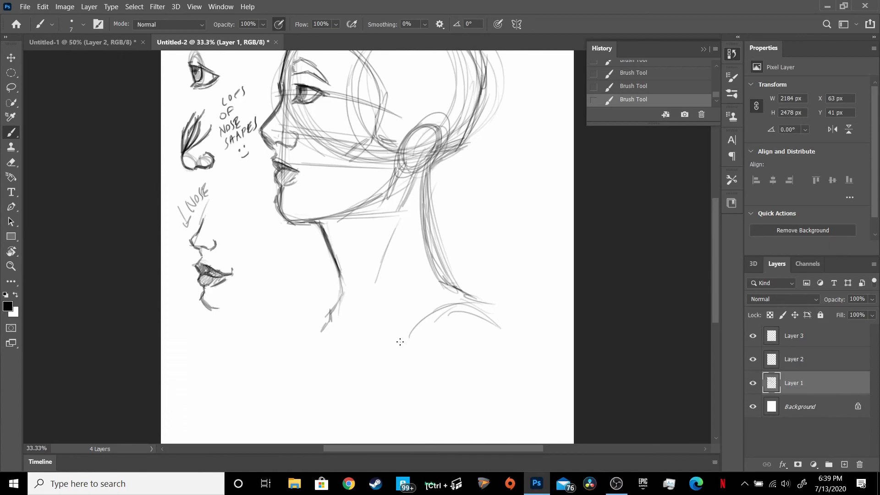
key(ctrl+minus)
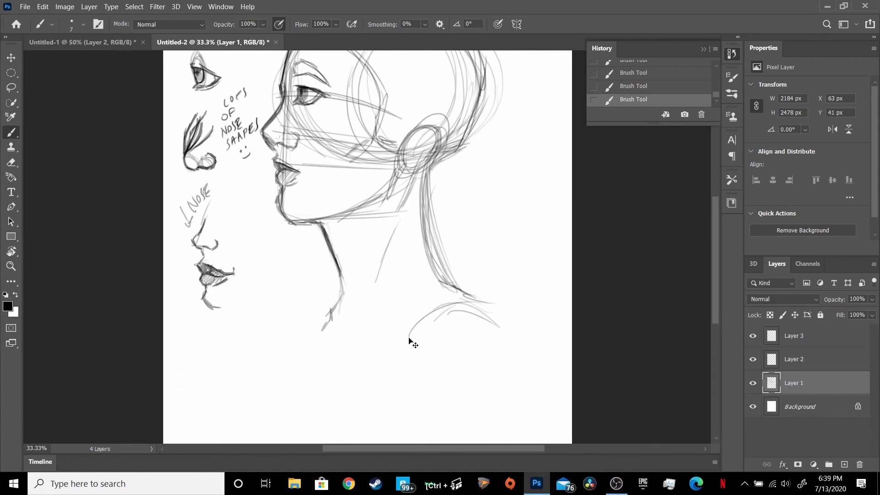